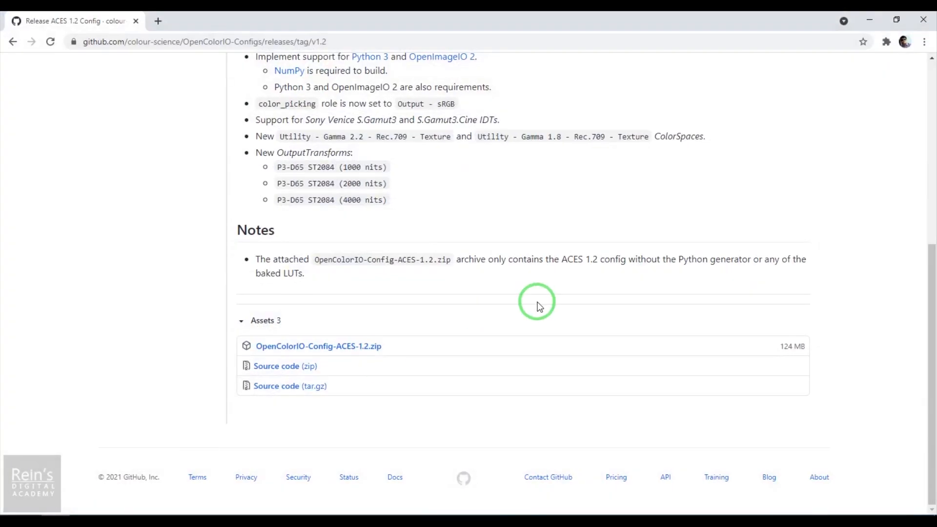
# Step: Review the ACES 1.2 Config release page on GitHub, from the release highlights to the downloadable assets
pyautogui.scroll(6, 539, 305)
pyautogui.scroll(-6, 538, 305)
pyautogui.scroll(6, 538, 303)
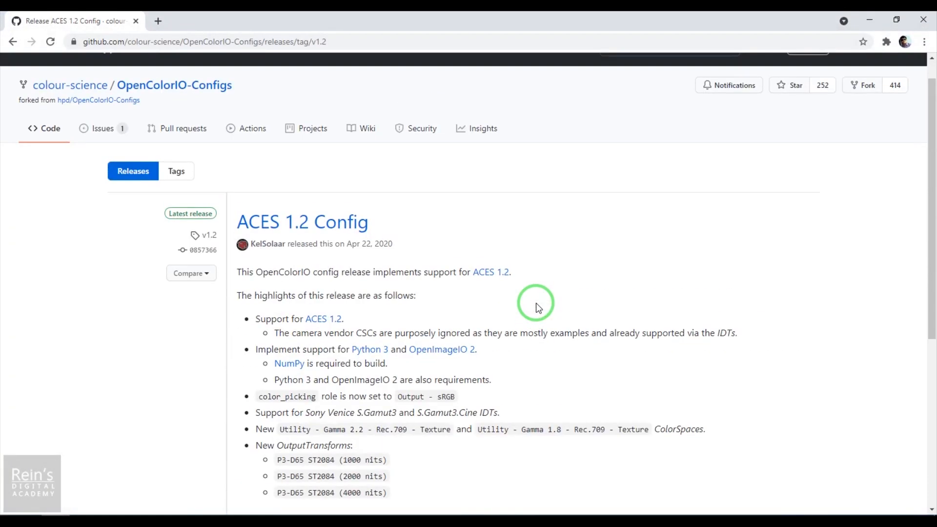
pyautogui.scroll(-6, 537, 307)
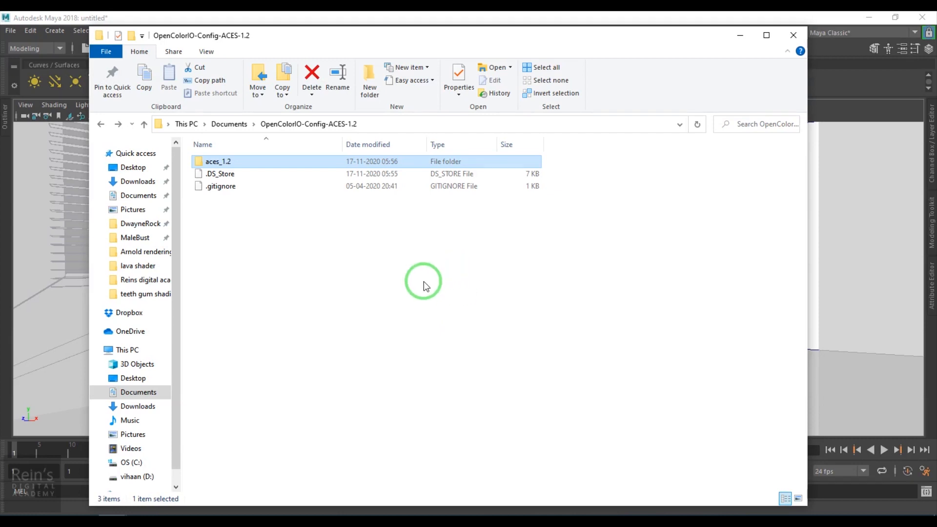
# Step: Browse into Documents\OpenColorIO-Config-ACES-1.2\aces_1.2 to locate config.ocio and its folder path, and return to Maya
pyautogui.hotkey('alt', 'Up')
pyautogui.doubleClick(231, 322)
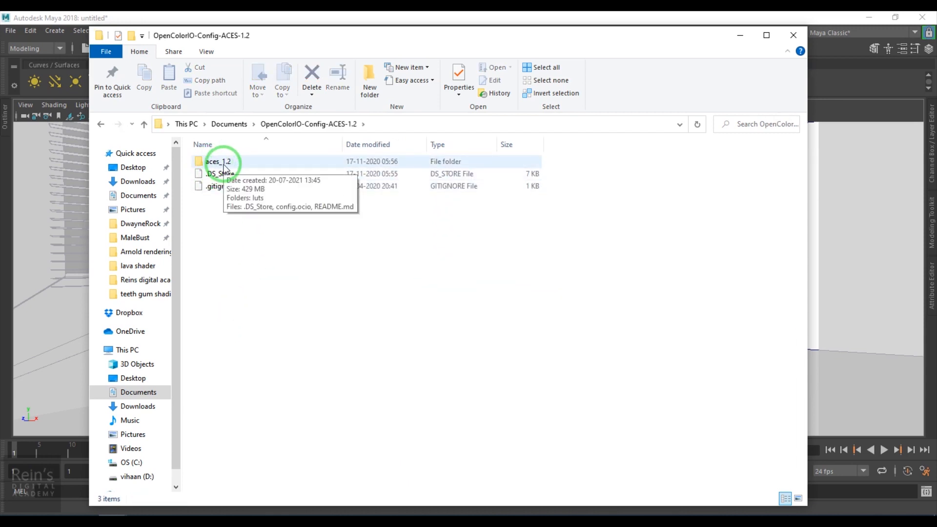
pyautogui.doubleClick(217, 162)
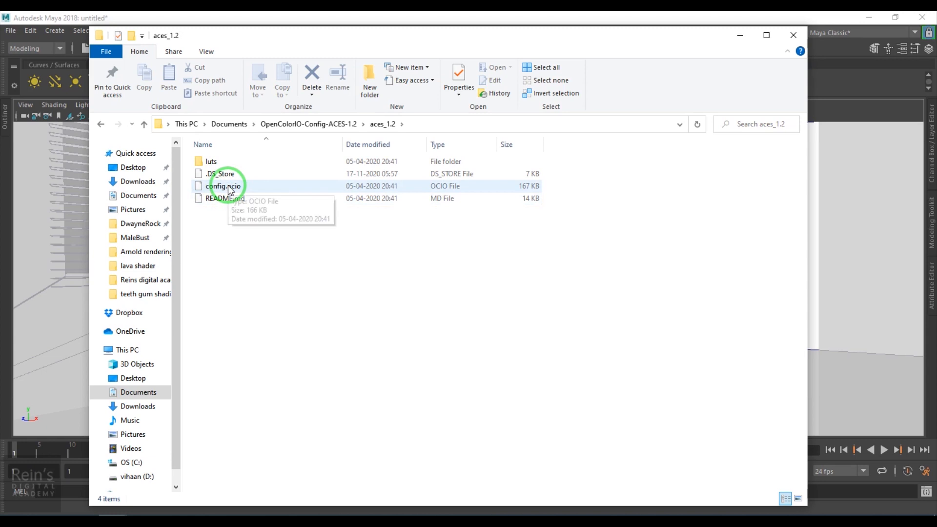
pyautogui.click(431, 124)
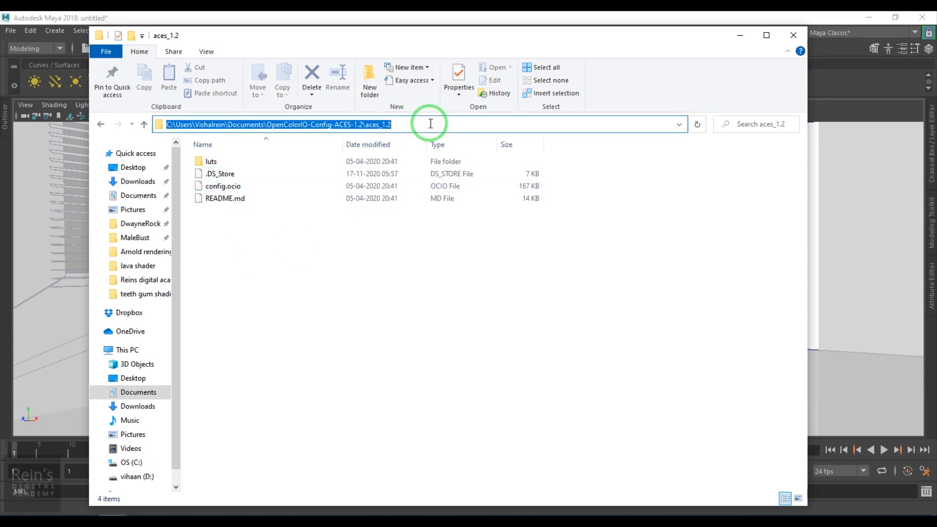
pyautogui.click(740, 36)
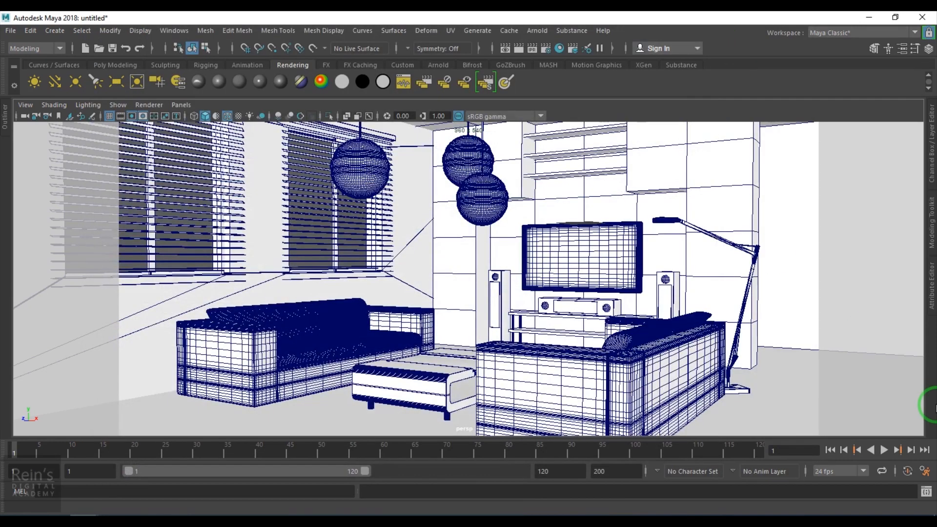
# Step: Open Maya's Color Management preferences and reposition the window
pyautogui.click(924, 472)
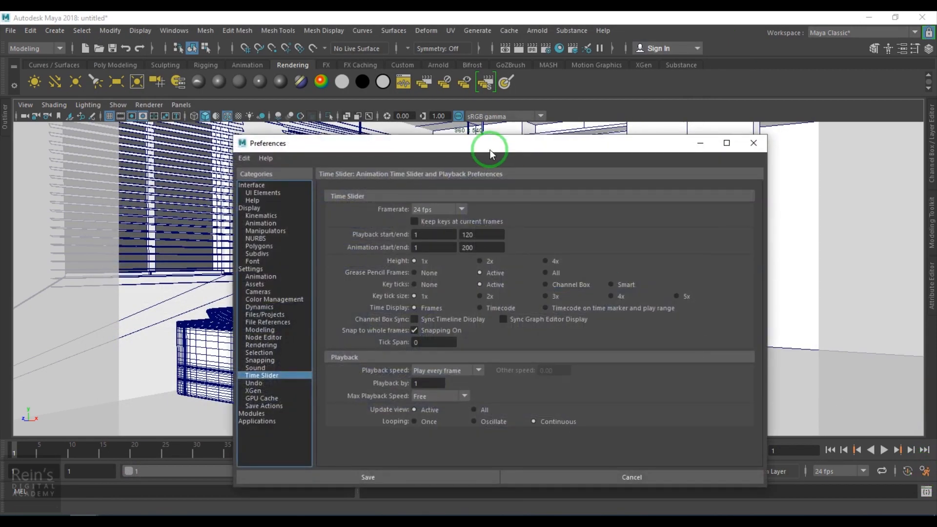
pyautogui.moveTo(490, 150); pyautogui.dragTo(405, 91)
pyautogui.click(209, 239)
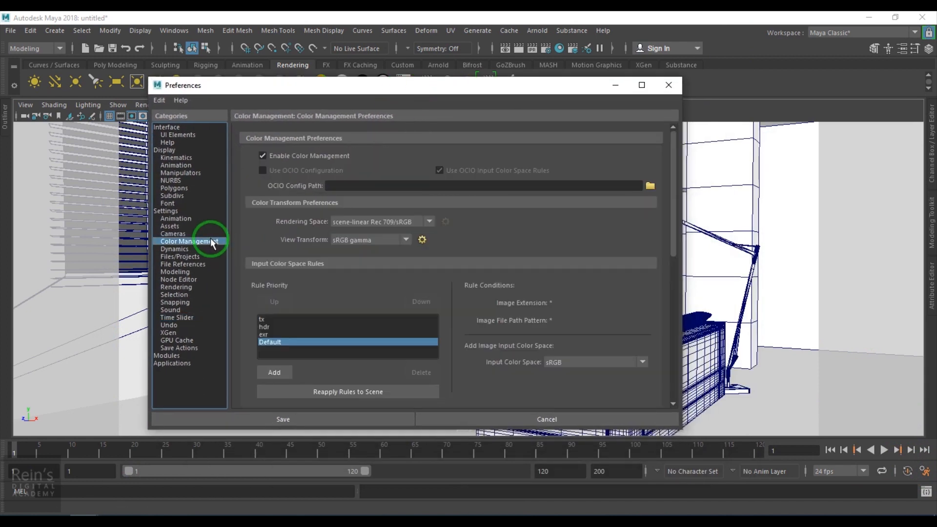
# Step: Load config.ocio from the OpenColorIO-Config-ACES-1.2\aces_1.2 folder as the OCIO config path and enable Use OCIO Configuration
pyautogui.click(650, 188)
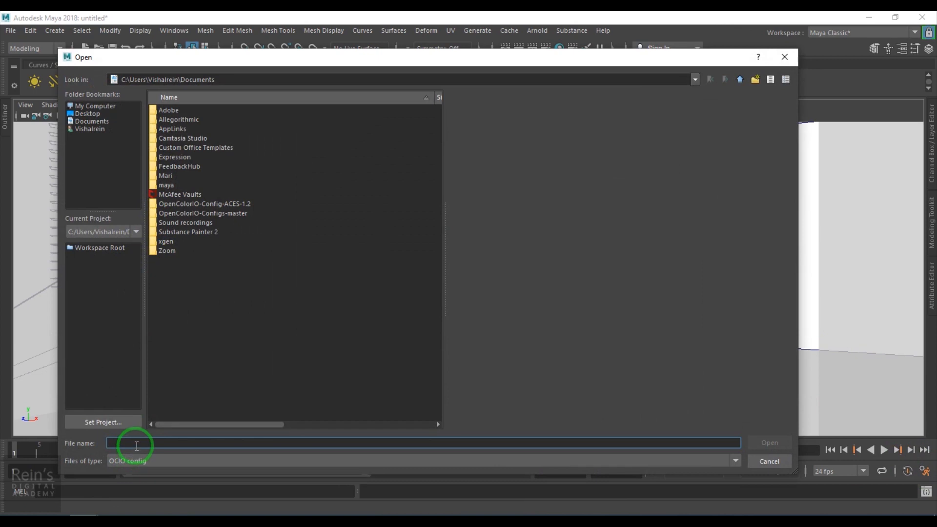
pyautogui.doubleClick(167, 185)
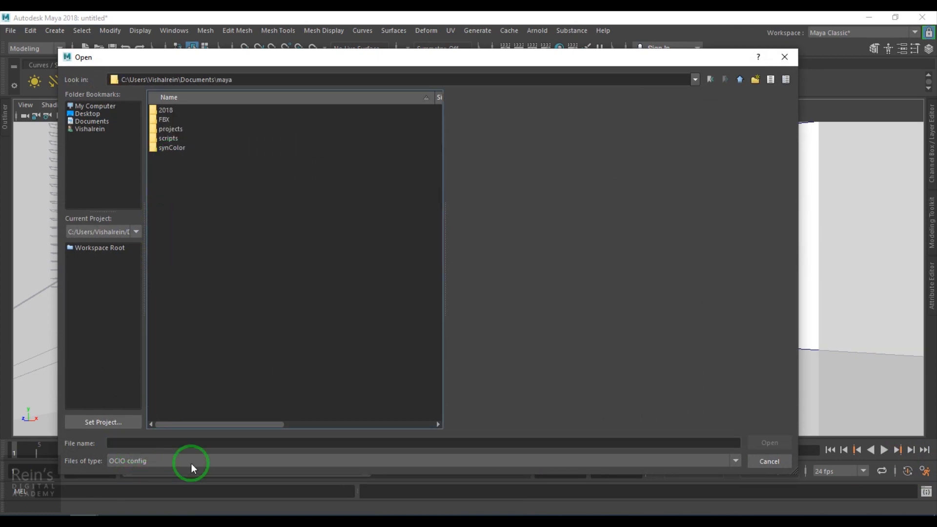
pyautogui.press('BackSpace')
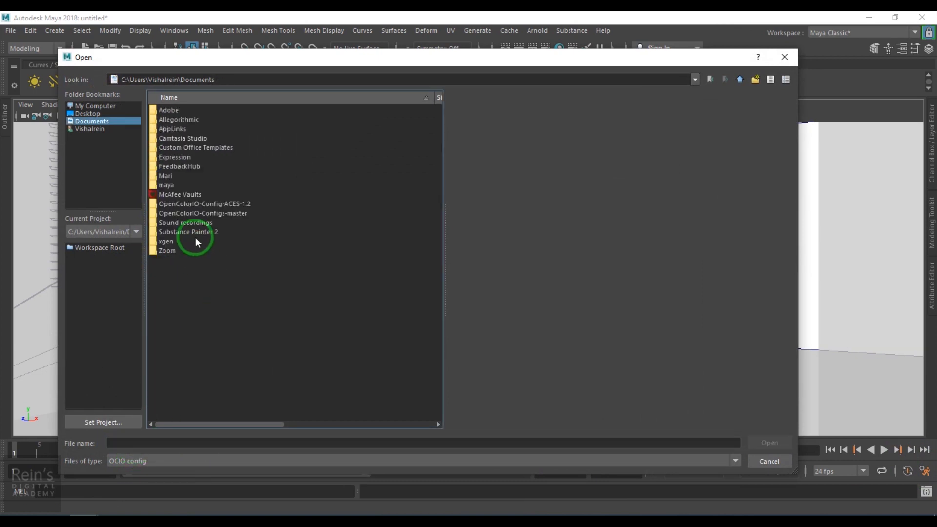
pyautogui.doubleClick(229, 205)
pyautogui.doubleClick(176, 110)
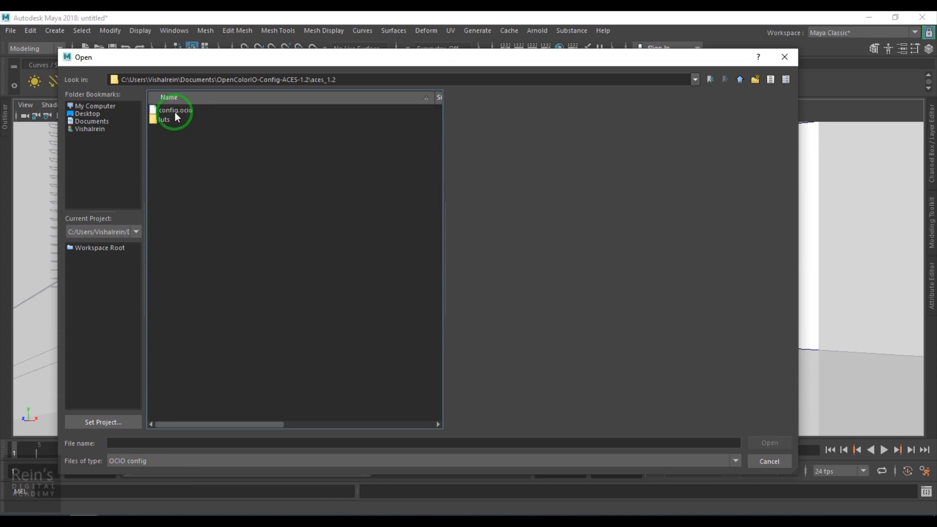
pyautogui.click(175, 111)
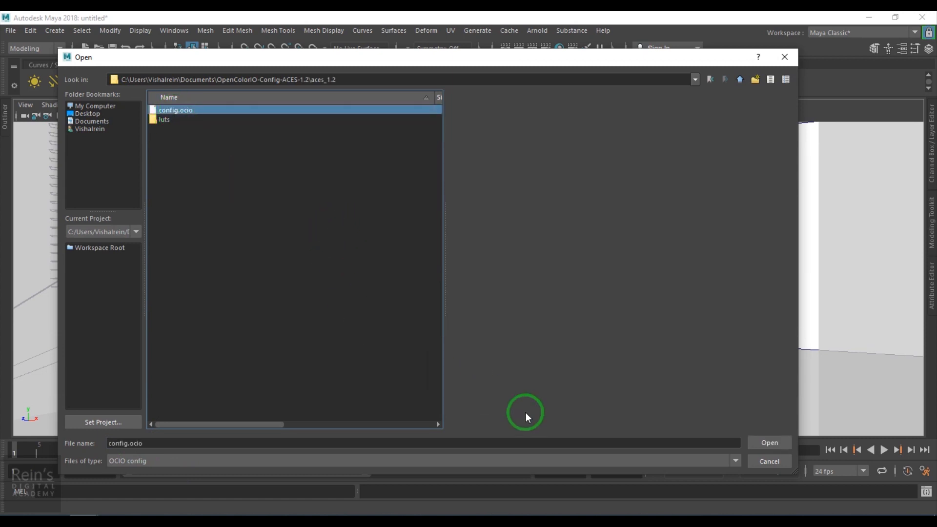
pyautogui.click(768, 443)
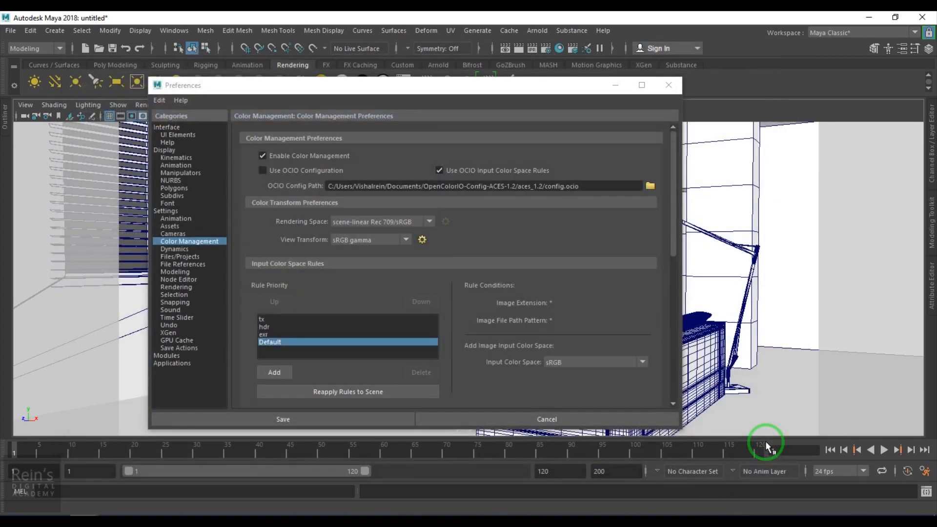
pyautogui.click(314, 170)
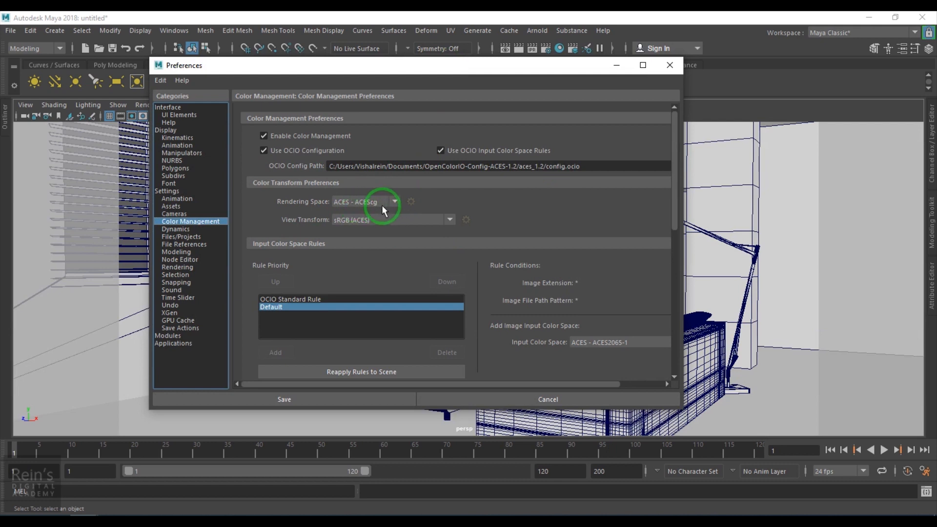
# Step: Check the remaining color management settings and save the preferences
pyautogui.scroll(-3, 672, 223)
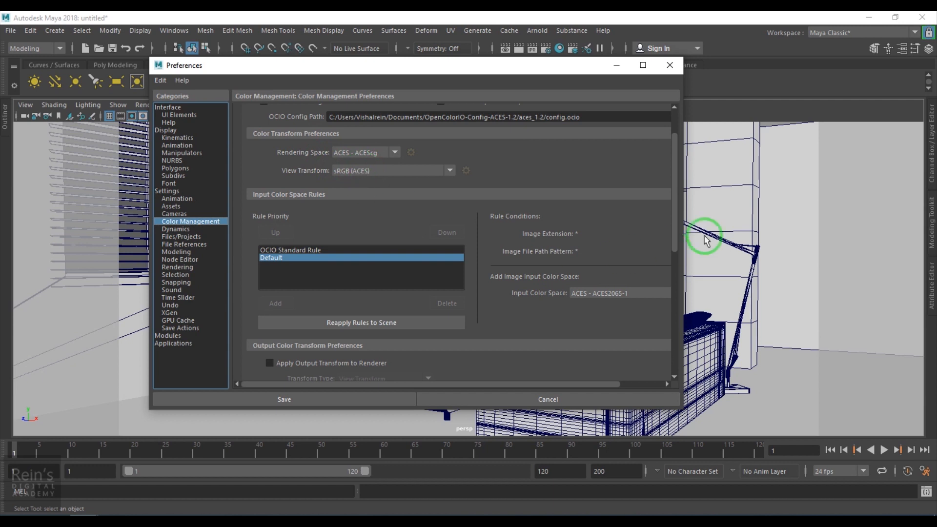
pyautogui.scroll(-3, 673, 226)
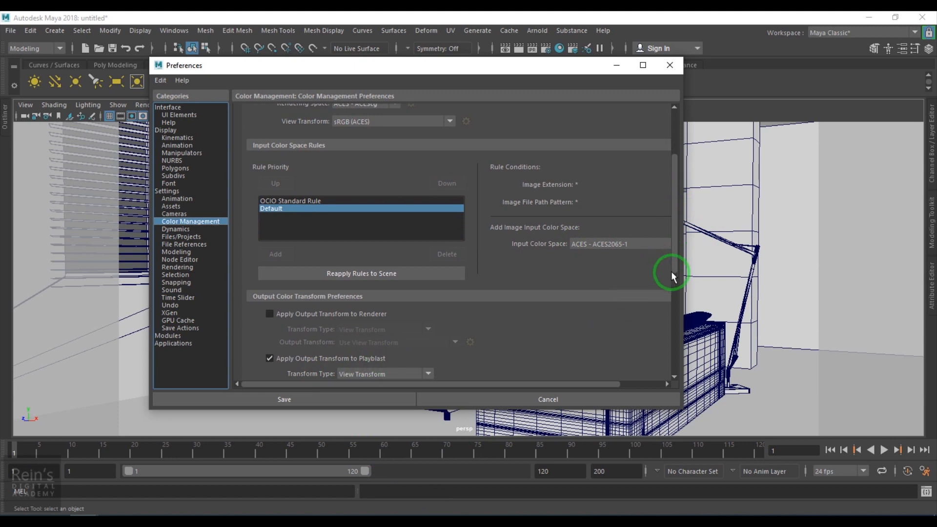
pyautogui.scroll(-5, 671, 276)
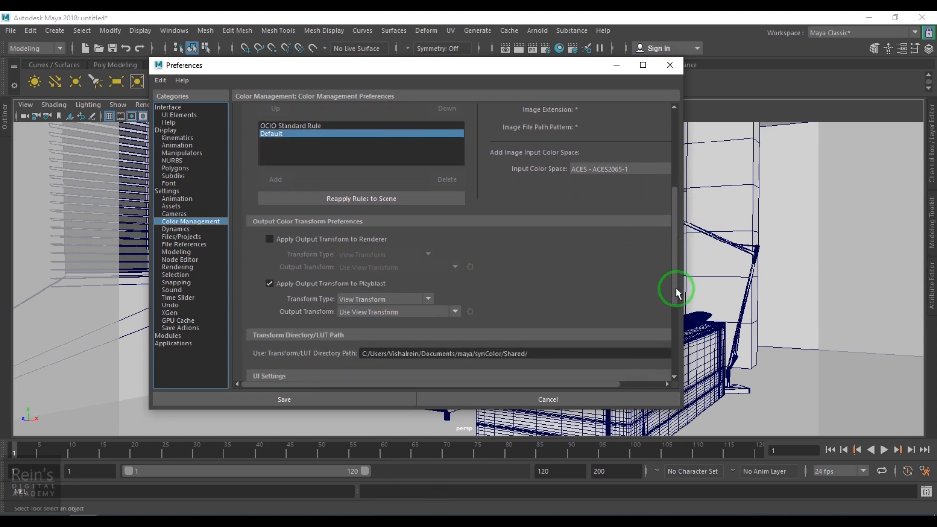
pyautogui.moveTo(677, 293); pyautogui.dragTo(669, 246)
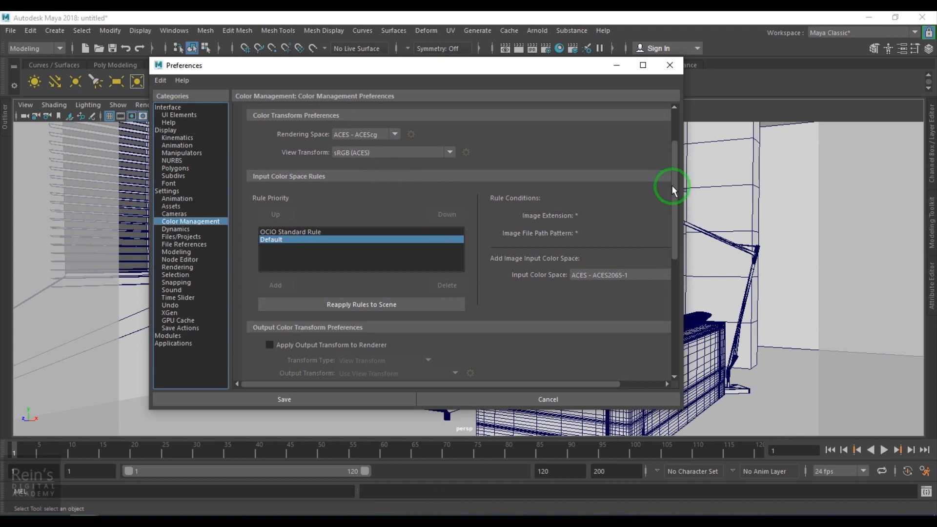
pyautogui.moveTo(669, 183); pyautogui.dragTo(672, 309)
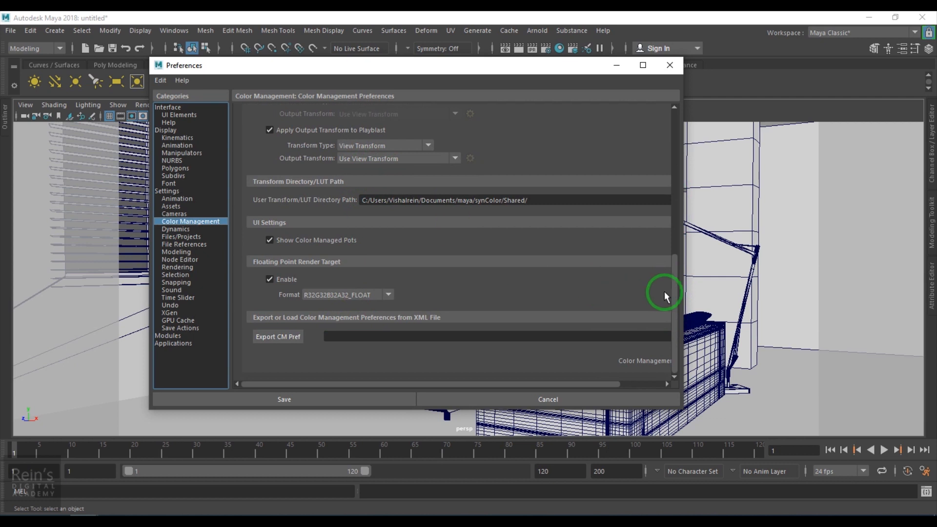
pyautogui.moveTo(672, 272); pyautogui.dragTo(669, 219)
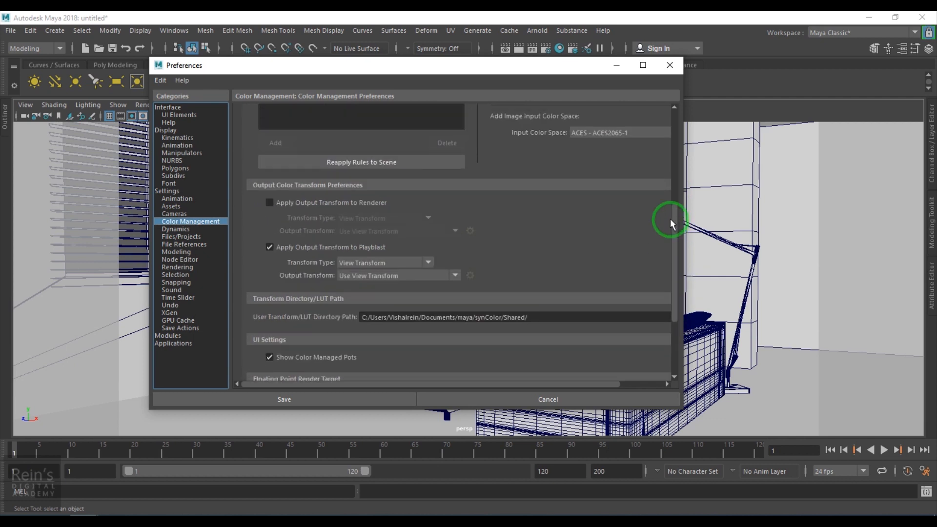
pyautogui.click(312, 397)
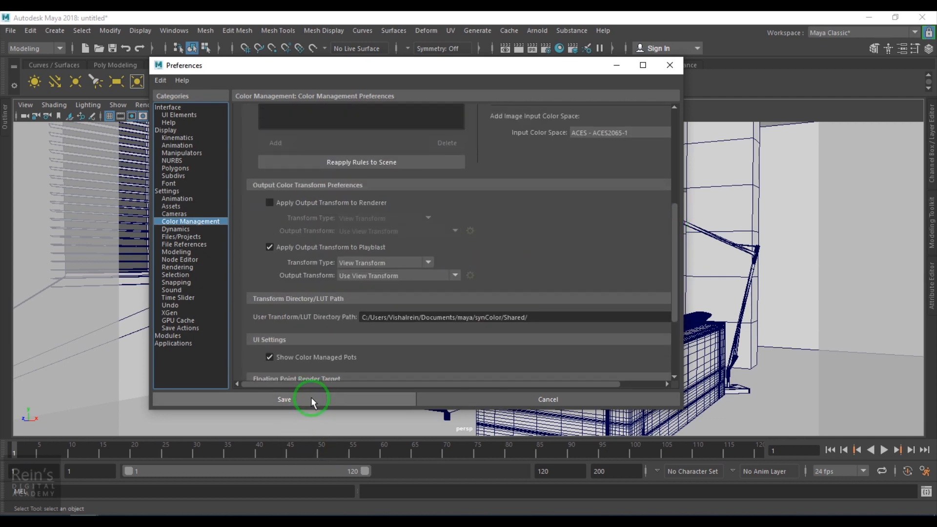
# Step: Examine the ACES view transforms offered for the viewport and close the list without changing the selection
pyautogui.click(505, 112)
pyautogui.click(505, 112)
pyautogui.click(505, 112)
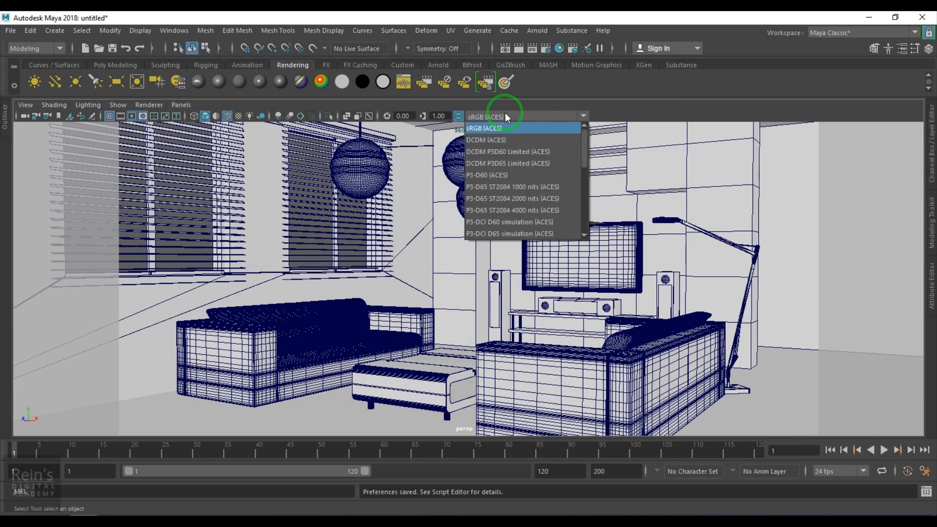
pyautogui.click(505, 113)
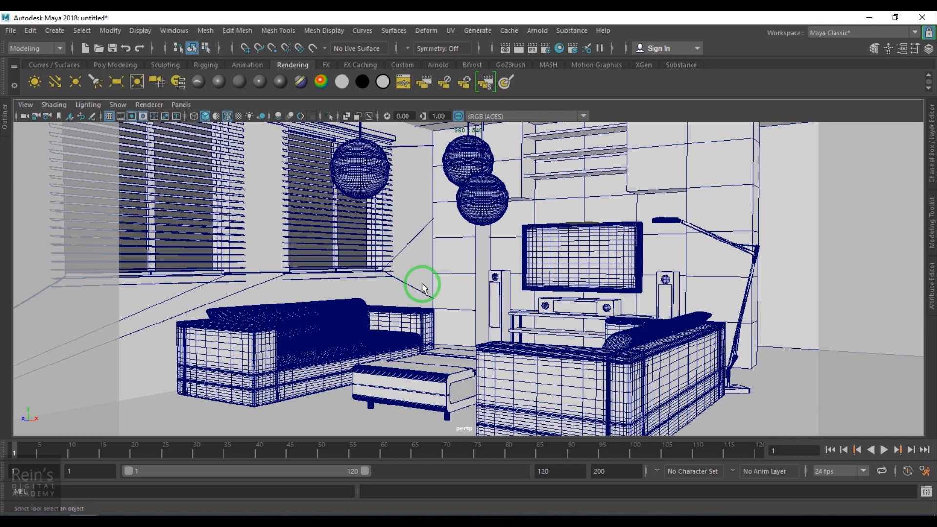
# Step: Open the Arnold RenderView and position its window over the viewport
pyautogui.click(541, 32)
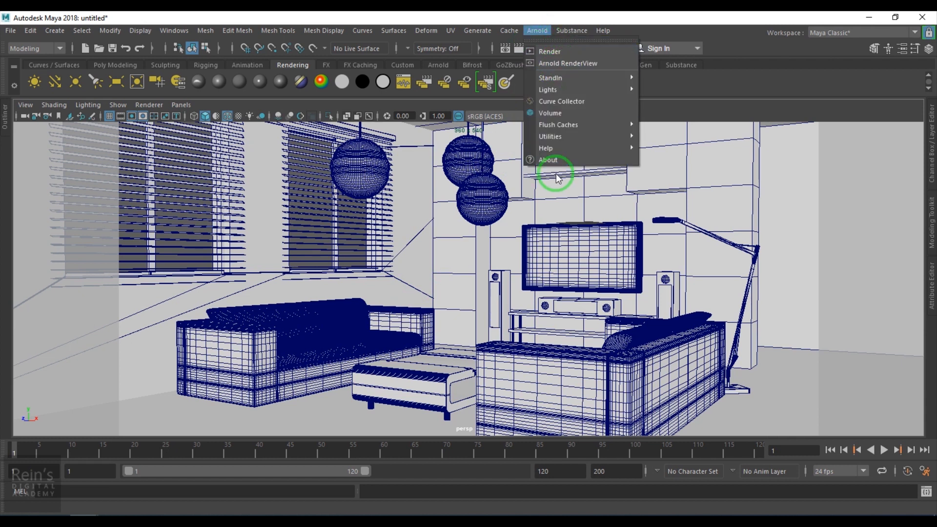
pyautogui.click(584, 65)
pyautogui.moveTo(420, 15); pyautogui.dragTo(524, 120)
pyautogui.moveTo(101, 111); pyautogui.dragTo(192, 93)
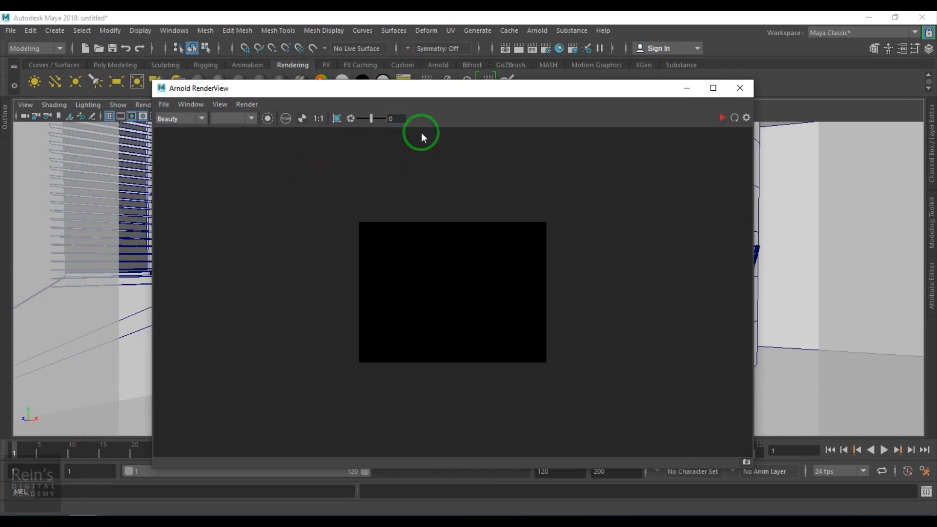
# Step: Switch the Render View's renderer to Maya Software and Maya Hardware 2.0, restore Arnold Renderer, and close the window
pyautogui.click(505, 48)
pyautogui.moveTo(304, 72); pyautogui.dragTo(447, 200)
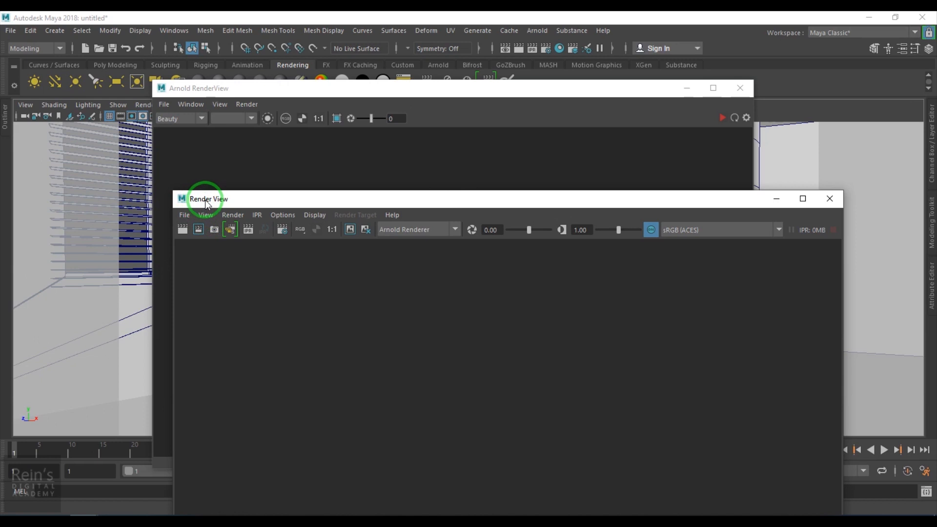
pyautogui.moveTo(206, 204); pyautogui.dragTo(253, 168)
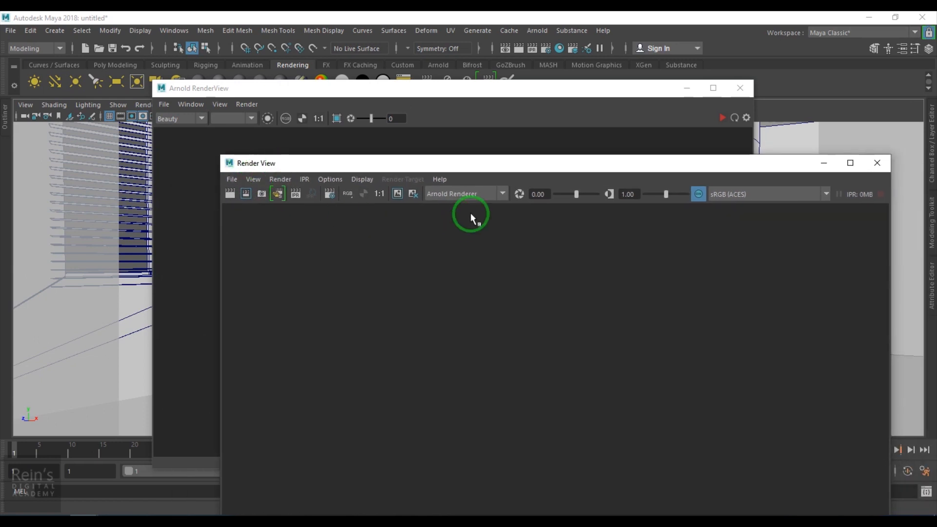
pyautogui.click(447, 196)
pyautogui.click(444, 207)
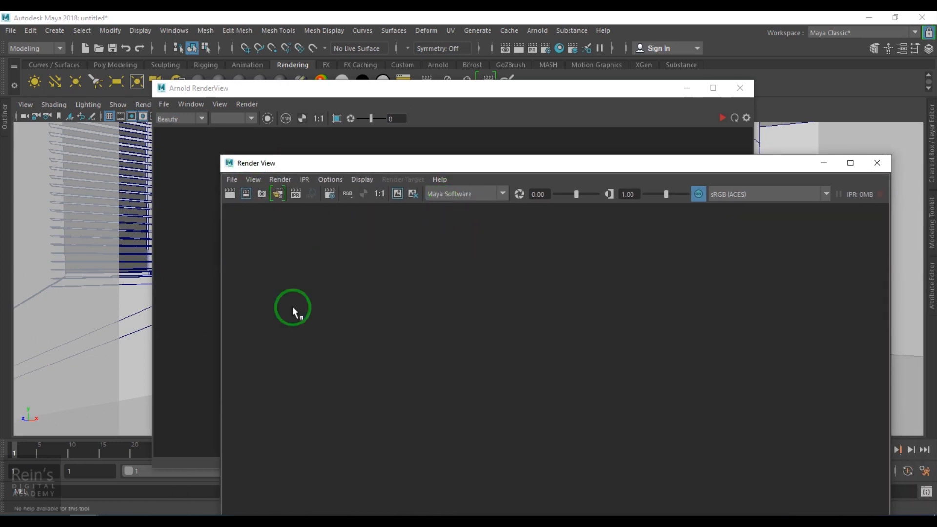
pyautogui.click(438, 191)
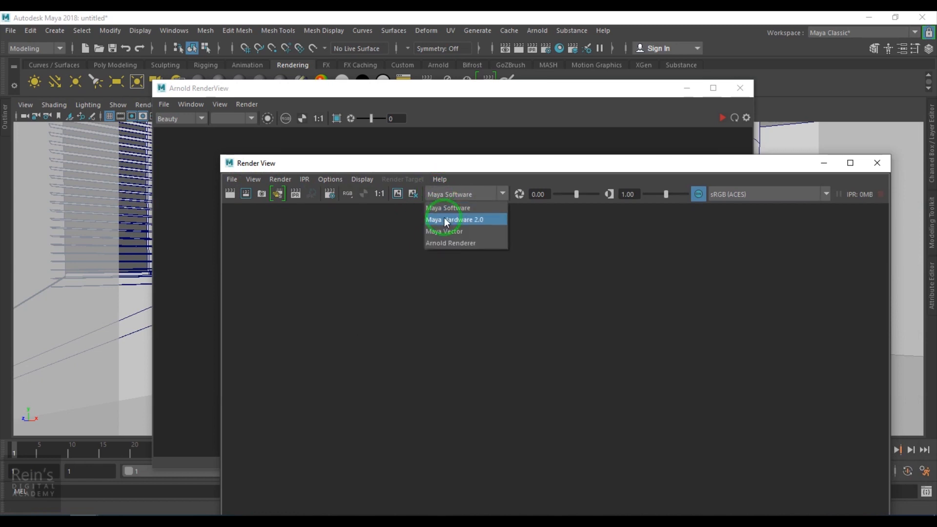
pyautogui.click(447, 220)
pyautogui.click(452, 197)
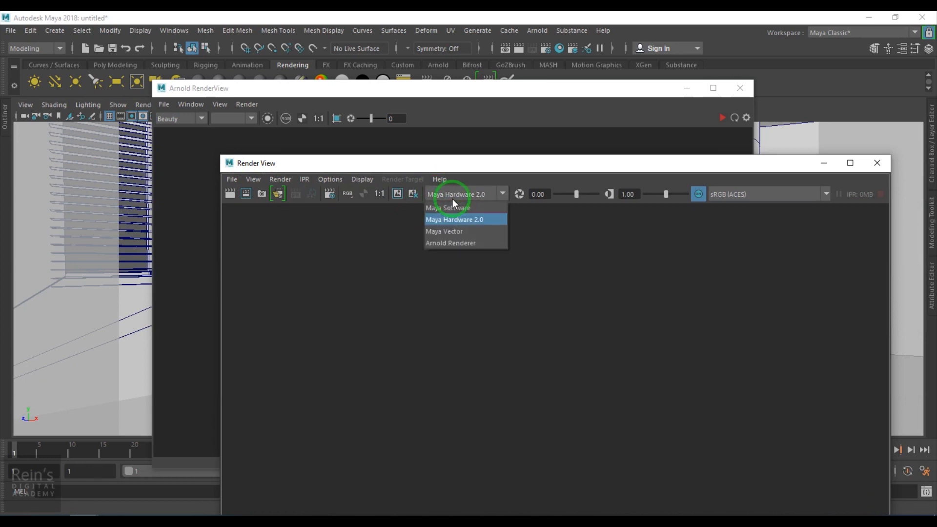
pyautogui.click(445, 242)
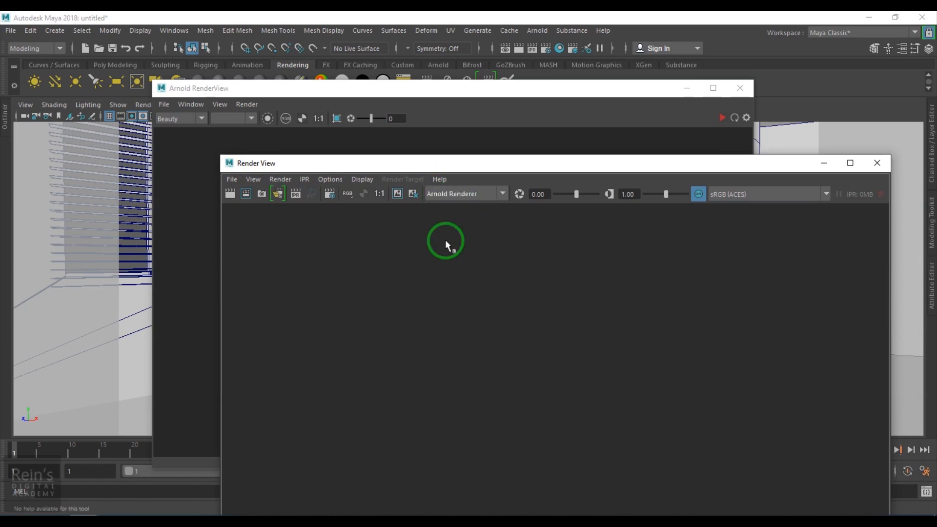
pyautogui.click(877, 163)
# Step: Show the Arnold RenderView's display settings and examine its View Transform options
pyautogui.moveTo(223, 93); pyautogui.dragTo(226, 97)
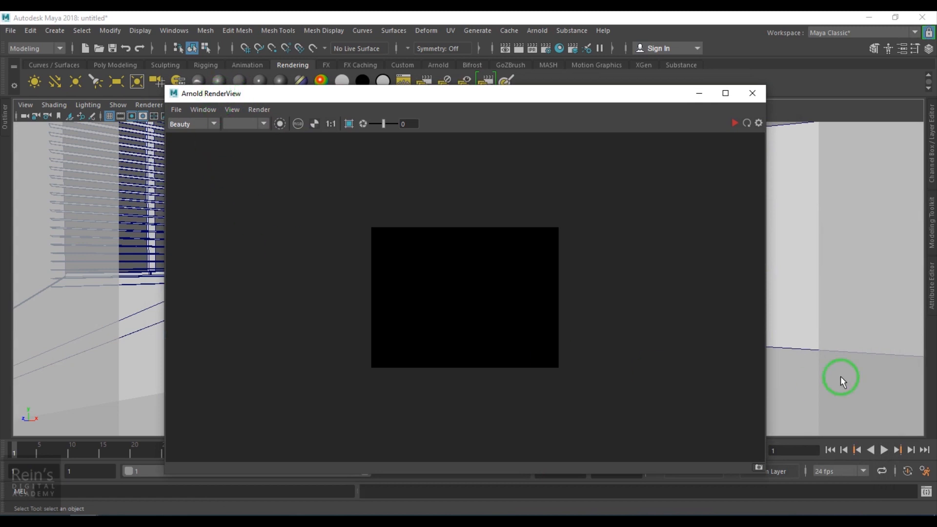
pyautogui.click(758, 124)
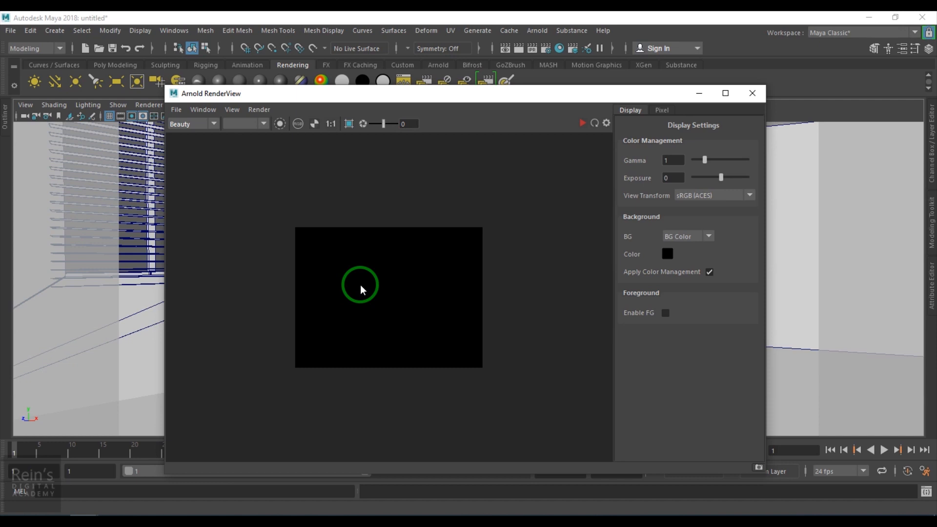
pyautogui.click(730, 202)
pyautogui.click(731, 201)
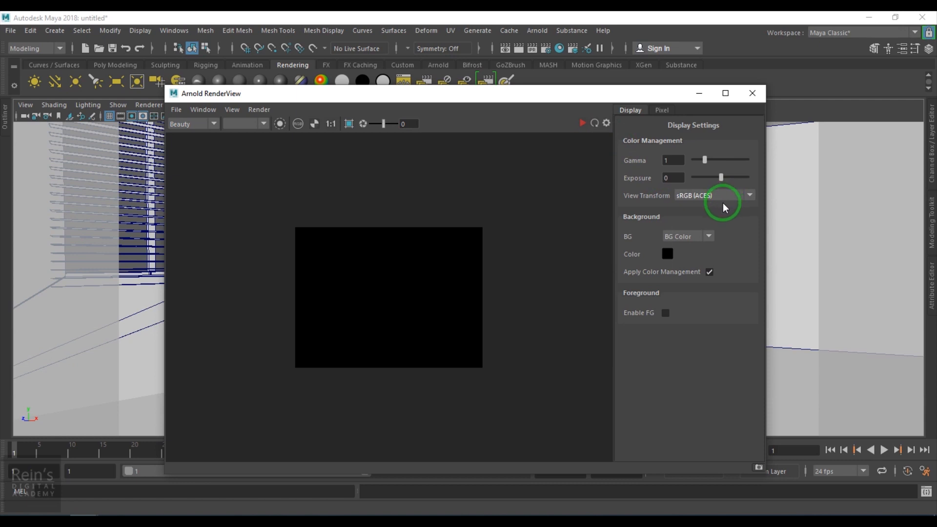
# Step: Hide the Arnold RenderView's display settings and close the RenderView window
pyautogui.click(607, 123)
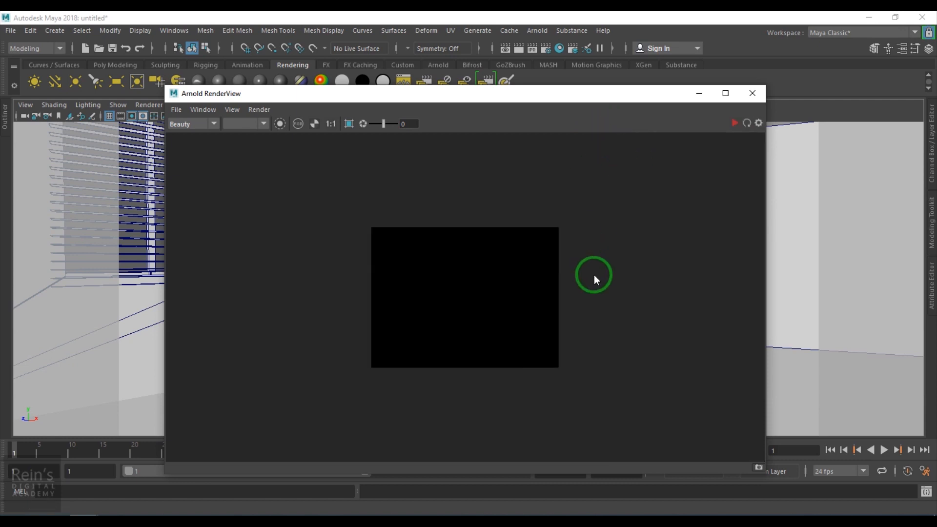
pyautogui.scroll(2, 593, 283)
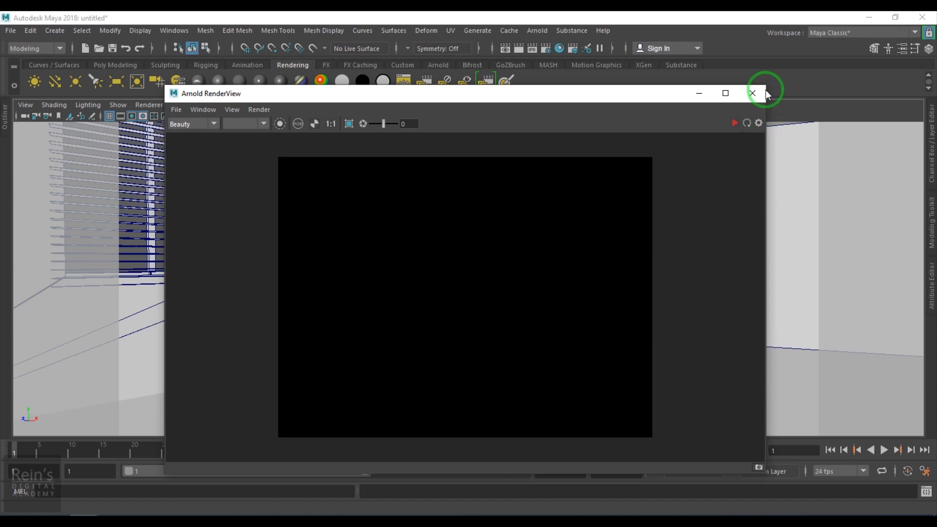
pyautogui.click(752, 92)
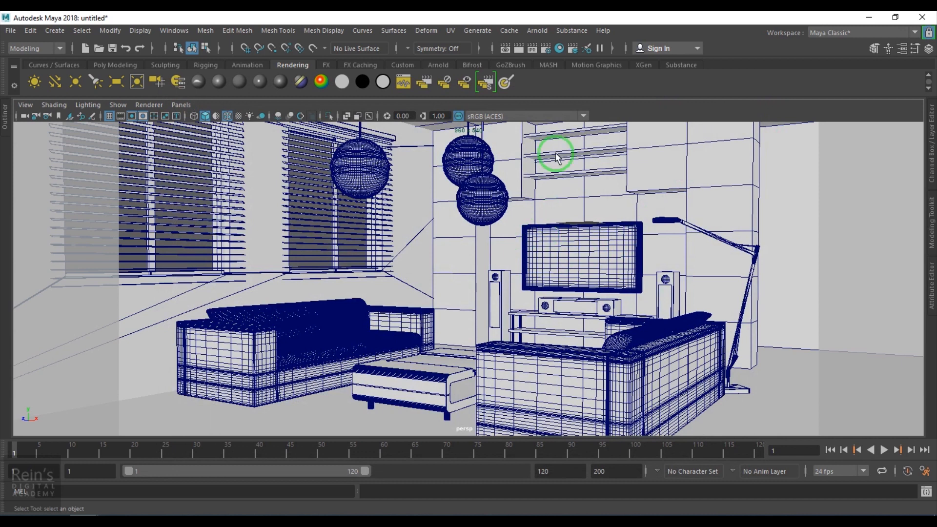
# Step: Create an Arnold area light and move it forward into the room, to about -16.8 in Y and 179.9 in Z
pyautogui.click(538, 30)
pyautogui.moveTo(583, 90)
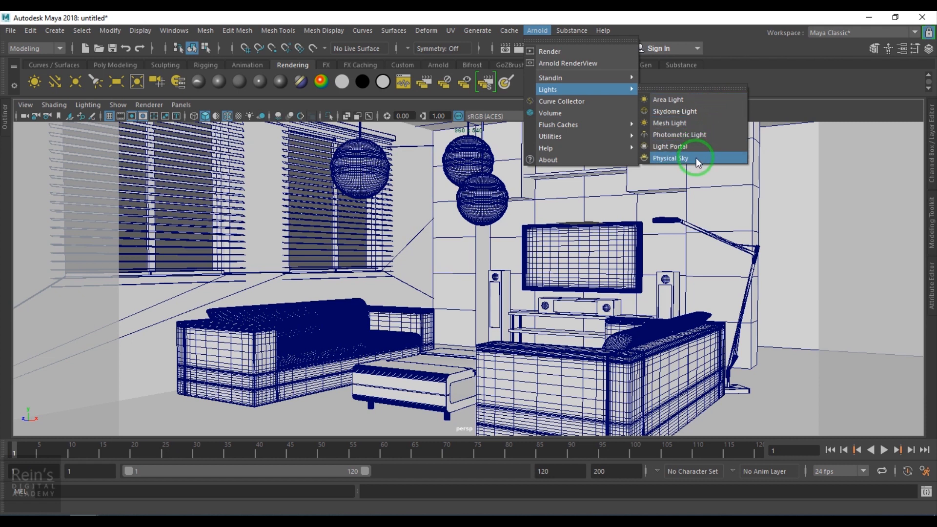
pyautogui.click(697, 101)
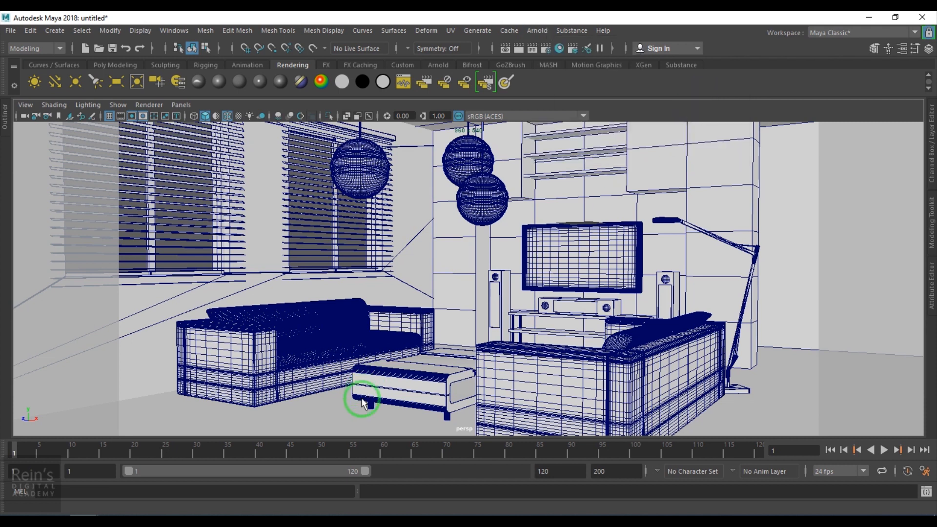
pyautogui.press('w')
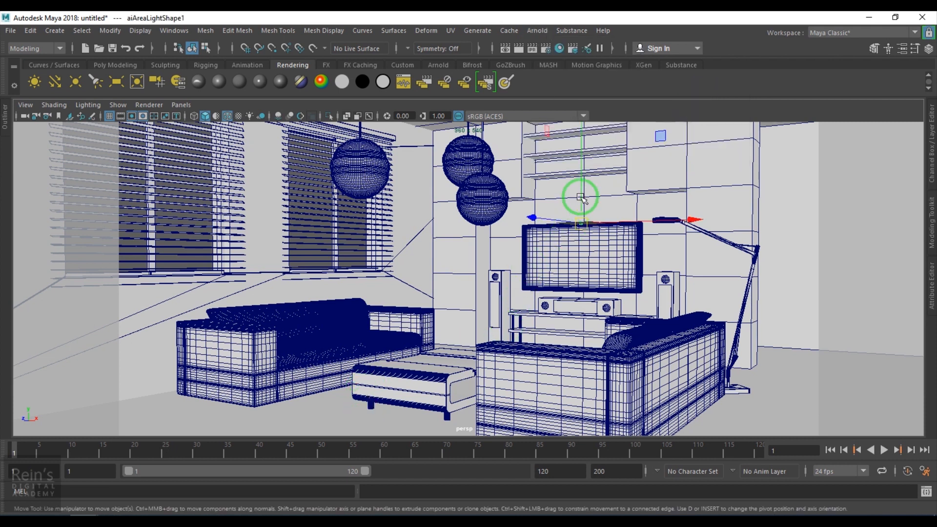
pyautogui.moveTo(588, 182); pyautogui.dragTo(308, 275)
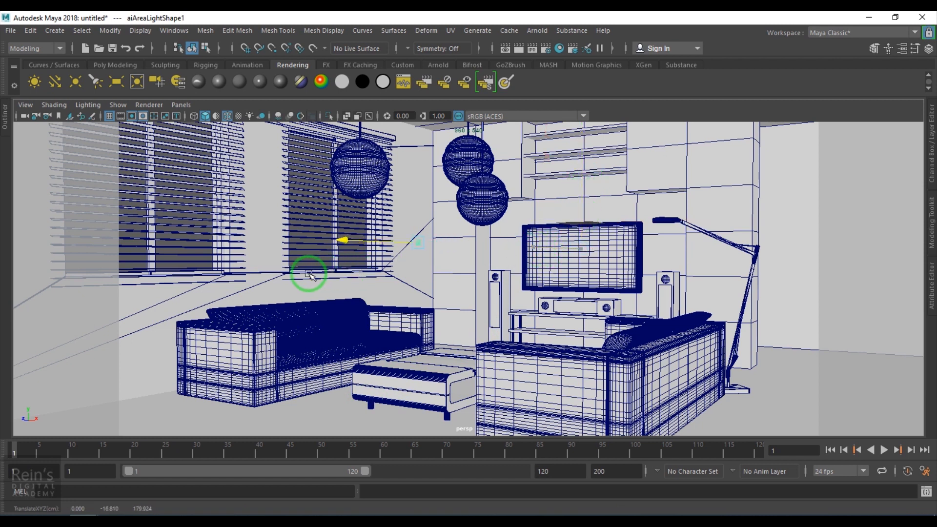
# Step: Create a second perspective camera from the current view and switch the viewport back to the original persp camera
pyautogui.click(181, 104)
pyautogui.click(315, 118)
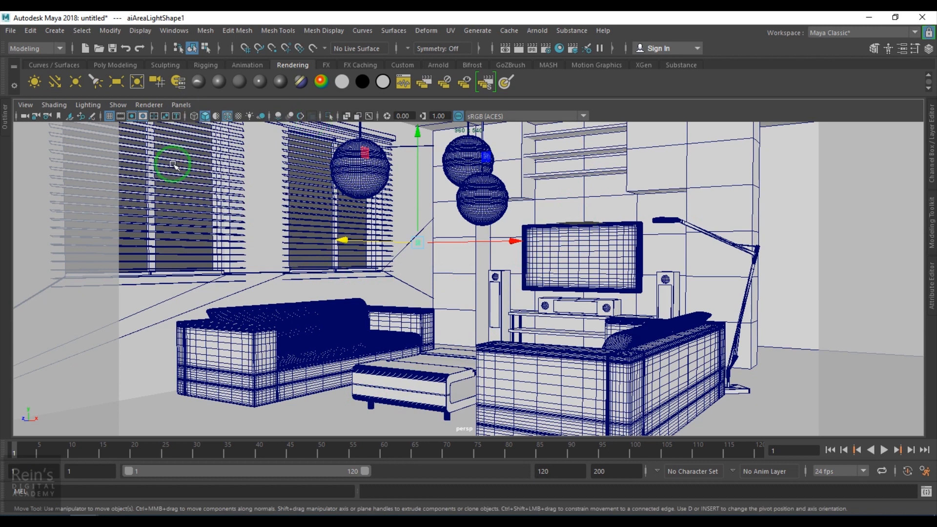
pyautogui.press('space')
pyautogui.moveTo(382, 309); pyautogui.dragTo(497, 266)
pyautogui.press('space')
pyautogui.moveTo(377, 249); pyautogui.dragTo(415, 215)
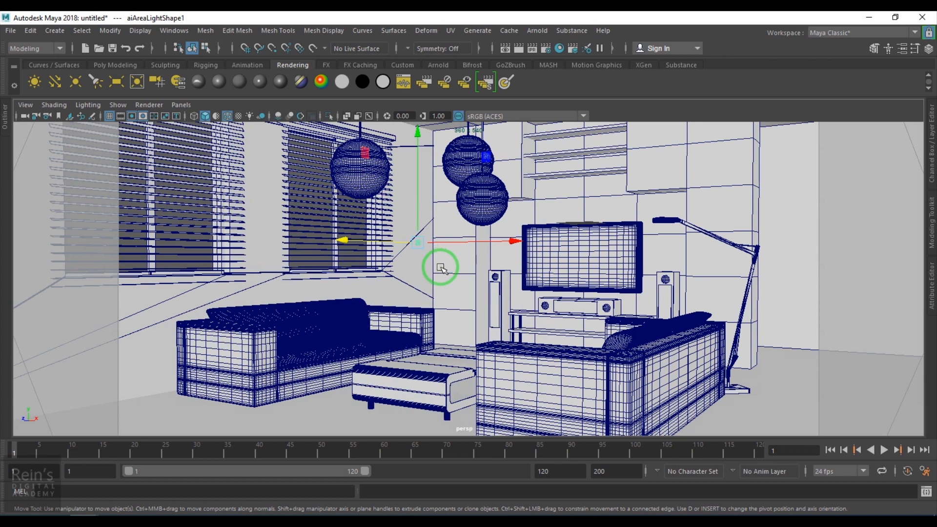
# Step: Frame the area light, isolate it in the viewport, and select its transform node
pyautogui.press('f')
pyautogui.keyDown('alt'); pyautogui.moveTo(515, 341); pyautogui.dragTo(345, 358); pyautogui.keyUp('alt')
pyautogui.keyDown('alt'); pyautogui.moveTo(481, 334); pyautogui.dragTo(525, 326); pyautogui.keyUp('alt')
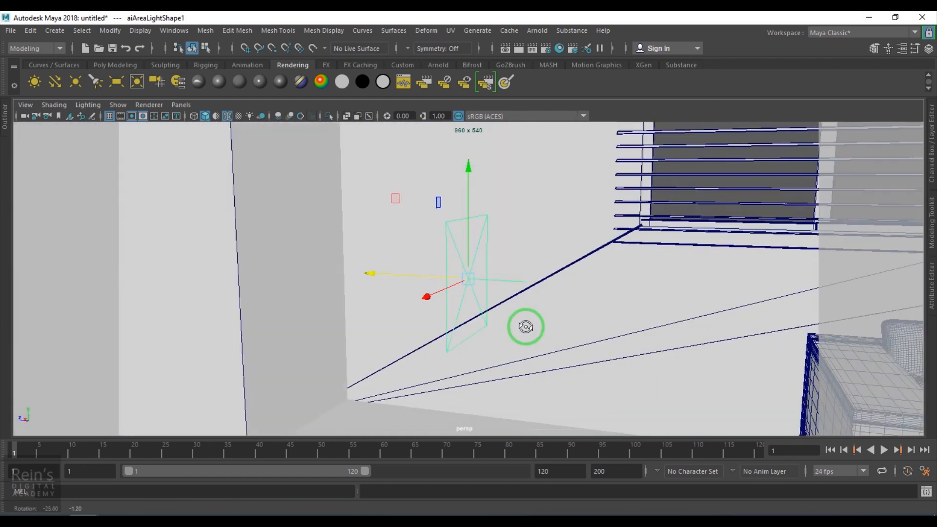
pyautogui.click(329, 116)
pyautogui.click(616, 282)
pyautogui.keyDown('alt'); pyautogui.moveTo(548, 308); pyautogui.dragTo(551, 331); pyautogui.keyUp('alt')
pyautogui.moveTo(451, 181); pyautogui.dragTo(496, 291)
pyautogui.keyDown('alt'); pyautogui.moveTo(510, 323); pyautogui.dragTo(631, 351); pyautogui.keyUp('alt')
pyautogui.scroll(-2, 480, 320)
# Step: Try scaling the isolated area light up uniformly and undo the scaling
pyautogui.press('r')
pyautogui.moveTo(473, 281); pyautogui.dragTo(562, 319)
pyautogui.scroll(-5, 490, 298)
pyautogui.keyDown('alt'); pyautogui.moveTo(493, 293); pyautogui.dragTo(667, 286); pyautogui.keyUp('alt')
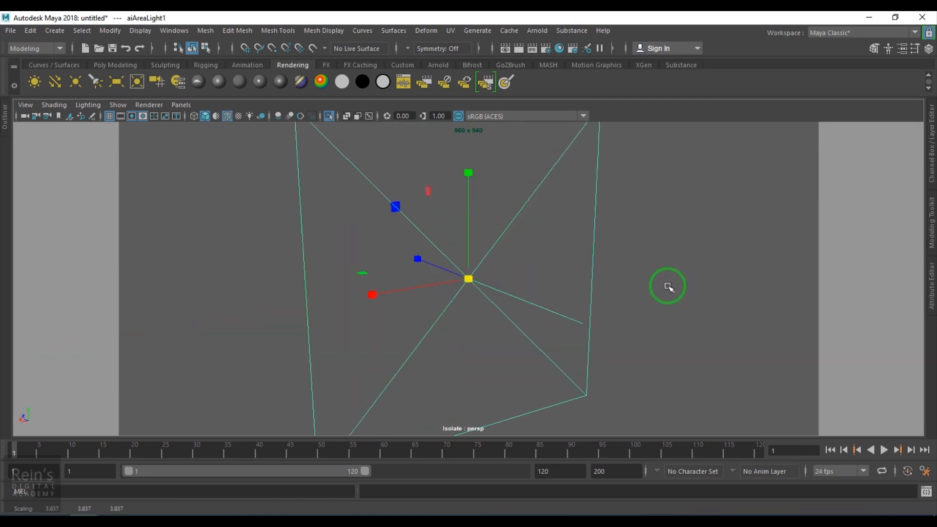
pyautogui.hotkey('ctrl', 'z')
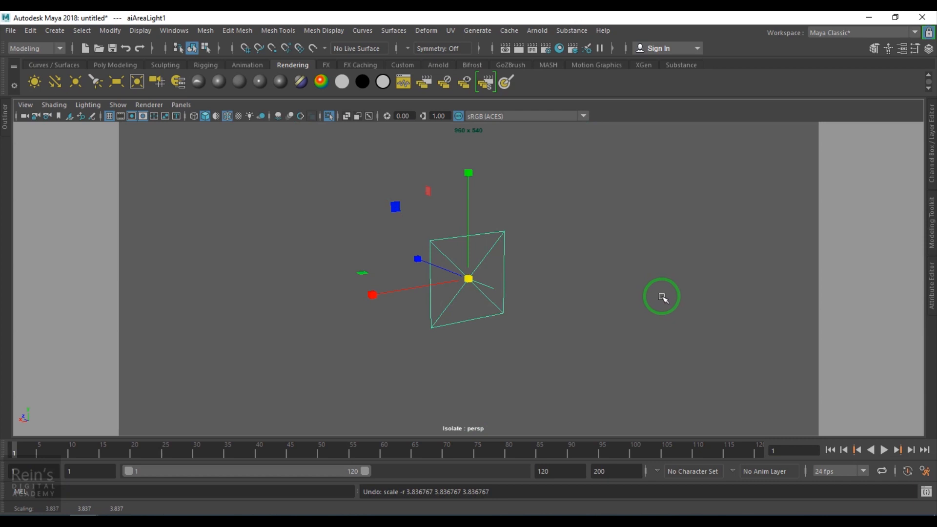
pyautogui.hotkey('ctrl', 'z')
pyautogui.hotkey('ctrl', 'z')
pyautogui.moveTo(472, 292); pyautogui.dragTo(655, 316)
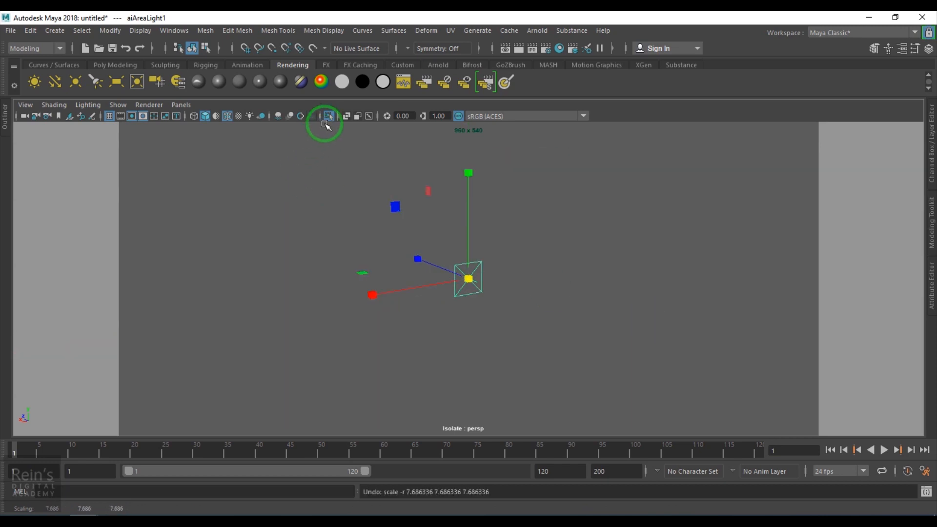
# Step: Turn off the isolated display and scale the area light uniformly by about 19
pyautogui.click(328, 116)
pyautogui.keyDown('alt'); pyautogui.moveTo(439, 309); pyautogui.dragTo(560, 309); pyautogui.keyUp('alt')
pyautogui.keyDown('alt'); pyautogui.moveTo(560, 307); pyautogui.dragTo(525, 287, button='right'); pyautogui.keyUp('alt')
pyautogui.keyDown('alt'); pyautogui.moveTo(524, 286); pyautogui.dragTo(477, 229, button='middle'); pyautogui.keyUp('alt')
pyautogui.keyDown('alt'); pyautogui.moveTo(531, 279); pyautogui.dragTo(357, 254, button='right'); pyautogui.keyUp('alt')
pyautogui.keyDown('alt'); pyautogui.moveTo(415, 266); pyautogui.dragTo(322, 254, button='middle'); pyautogui.keyUp('alt')
pyautogui.keyDown('alt'); pyautogui.moveTo(429, 283); pyautogui.dragTo(345, 279, button='right'); pyautogui.keyUp('alt')
pyautogui.keyDown('alt'); pyautogui.moveTo(444, 307); pyautogui.dragTo(467, 308); pyautogui.keyUp('alt')
pyautogui.moveTo(376, 244); pyautogui.dragTo(471, 283)
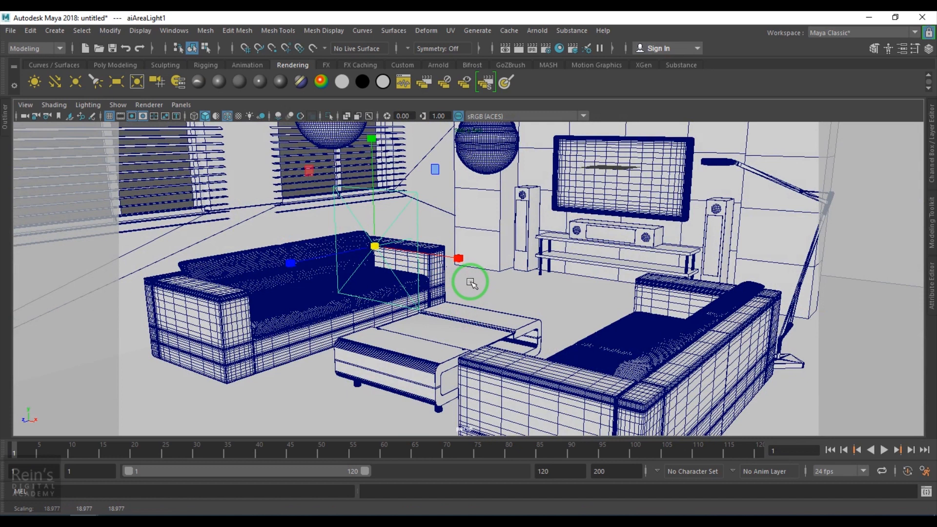
# Step: Rotate the area light and raise it above the seating area
pyautogui.press('w')
pyautogui.moveTo(372, 176); pyautogui.dragTo(375, 236)
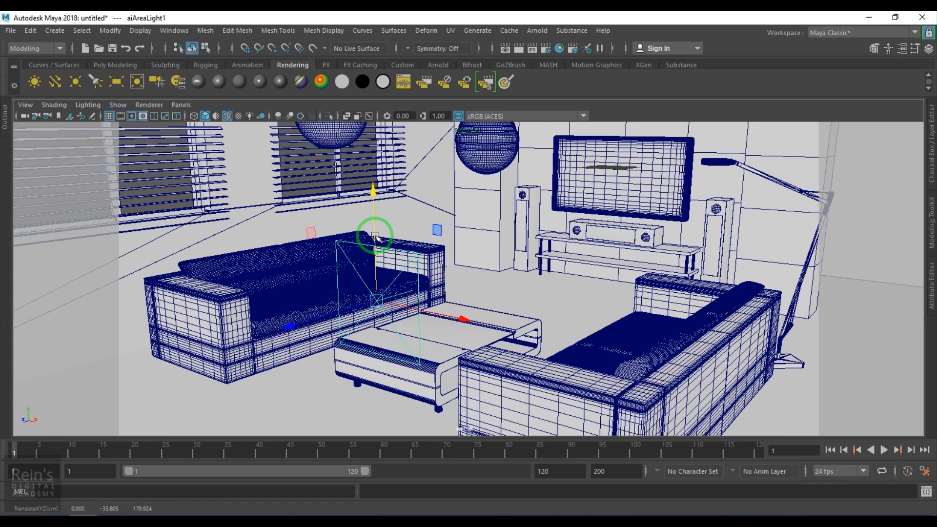
pyautogui.press('e')
pyautogui.moveTo(299, 294); pyautogui.dragTo(354, 254)
pyautogui.press('w')
pyautogui.moveTo(376, 299); pyautogui.dragTo(309, 302, button='right')
pyautogui.moveTo(371, 204); pyautogui.dragTo(371, 130)
# Step: Render the scene in the Arnold RenderView and show the area light's attributes beside it
pyautogui.click(534, 32)
pyautogui.click(554, 63)
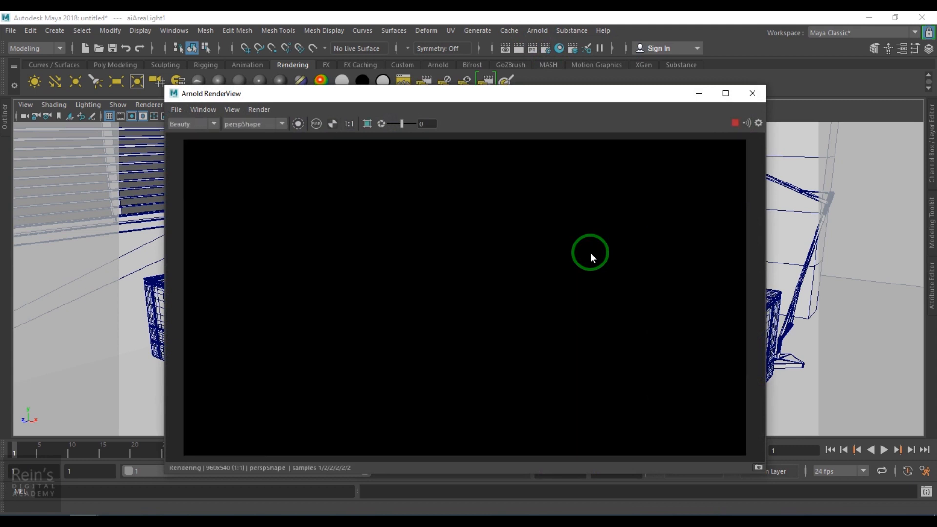
pyautogui.scroll(-3, 590, 253)
pyautogui.scroll(2, 591, 253)
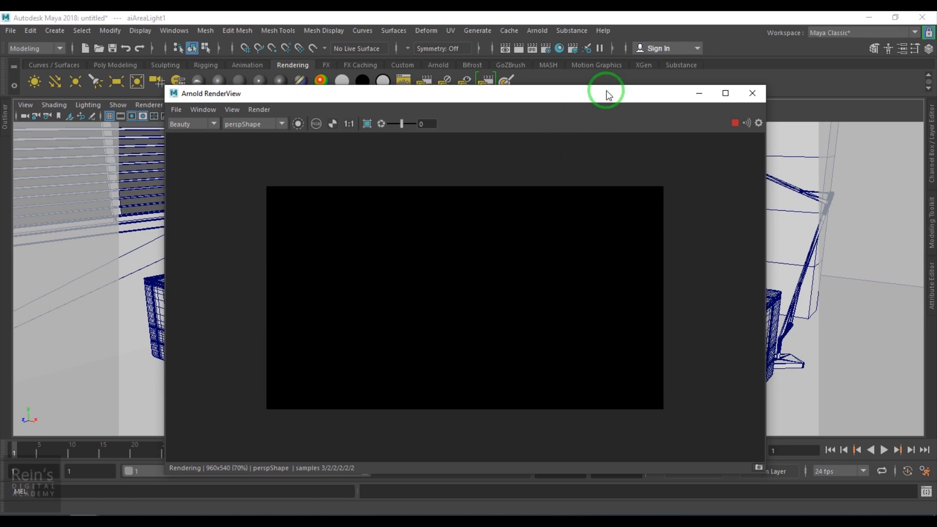
pyautogui.moveTo(608, 94); pyautogui.dragTo(509, 88)
pyautogui.click(931, 300)
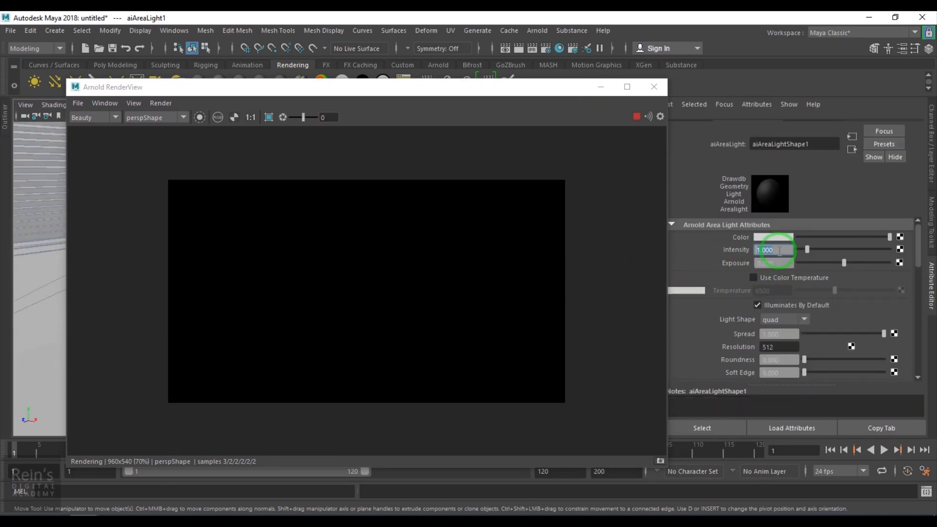
# Step: Test the area light's Intensity at 10, 1000 and 5000 in the live render
pyautogui.click(769, 258)
pyautogui.write('10')
pyautogui.press('Return')
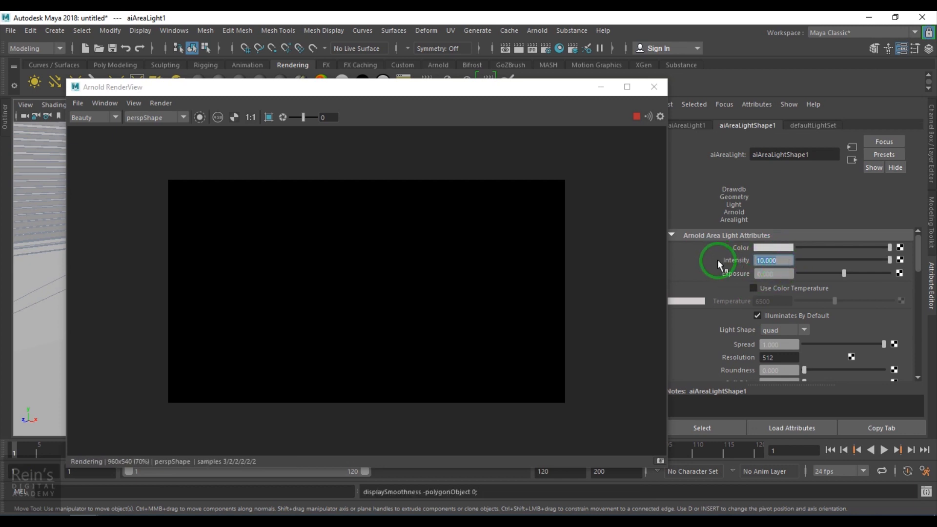
pyautogui.write('1000')
pyautogui.press('Return')
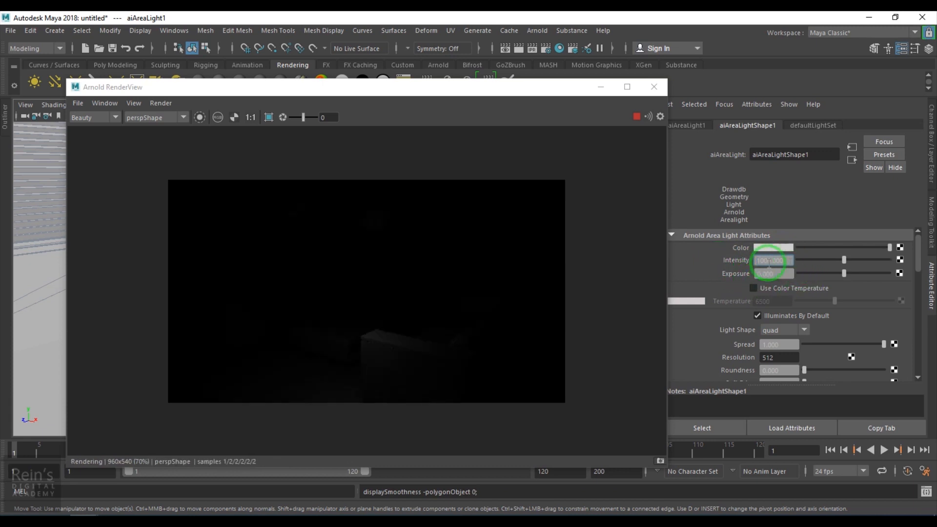
pyautogui.write('5000')
pyautogui.press('Return')
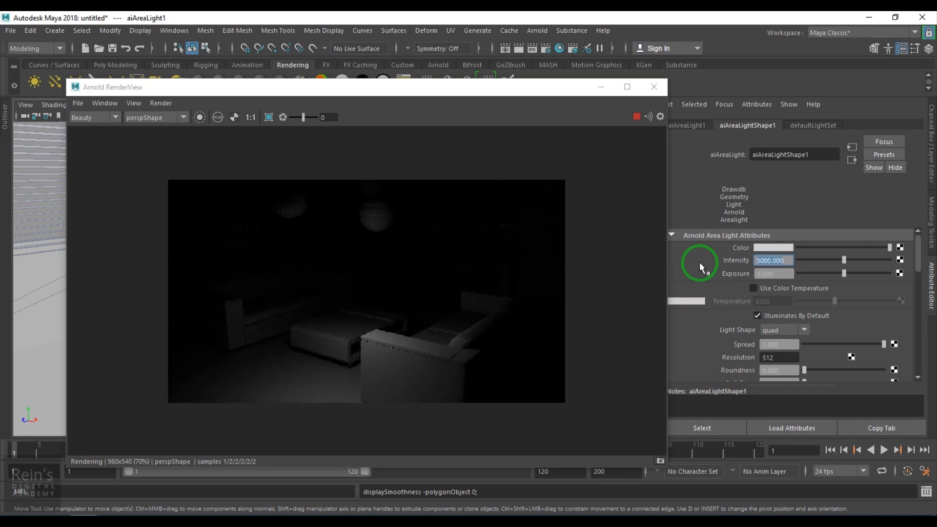
pyautogui.scroll(1, 348, 354)
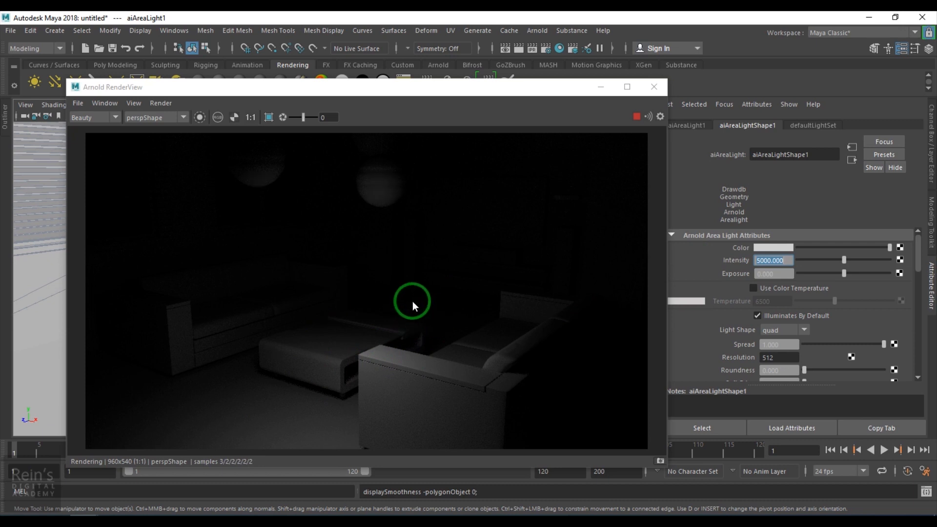
pyautogui.moveTo(460, 84)
pyautogui.mouseDown()
pyautogui.moveTo(474, 64)
pyautogui.moveTo(450, 85)
pyautogui.mouseUp()
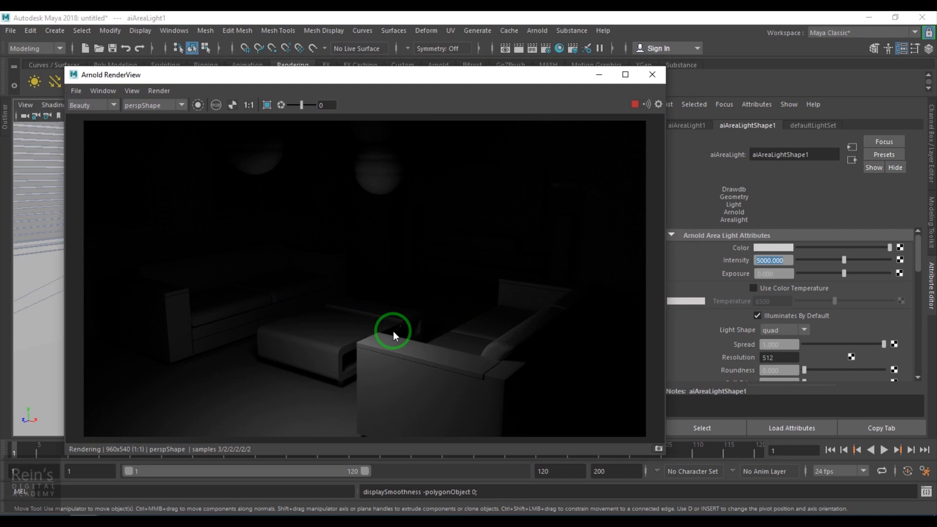
# Step: Set the area light's Intensity to 1 and its color's saturation to 0
pyautogui.click(781, 260)
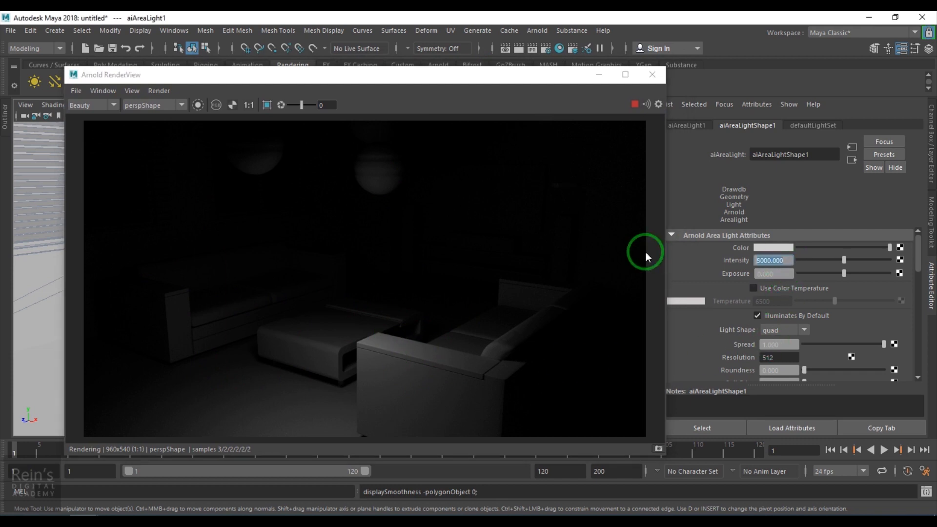
pyautogui.write('1')
pyautogui.press('Return')
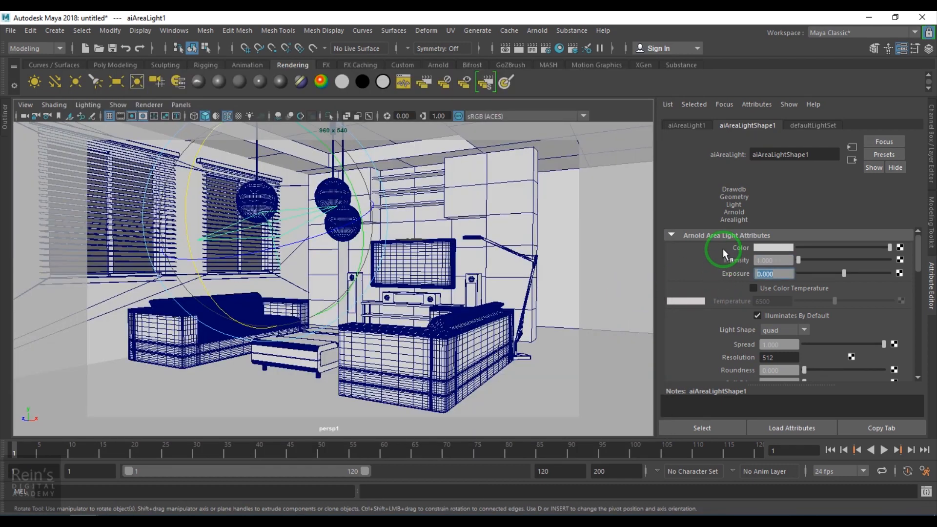
pyautogui.click(774, 249)
pyautogui.moveTo(764, 295); pyautogui.dragTo(705, 298)
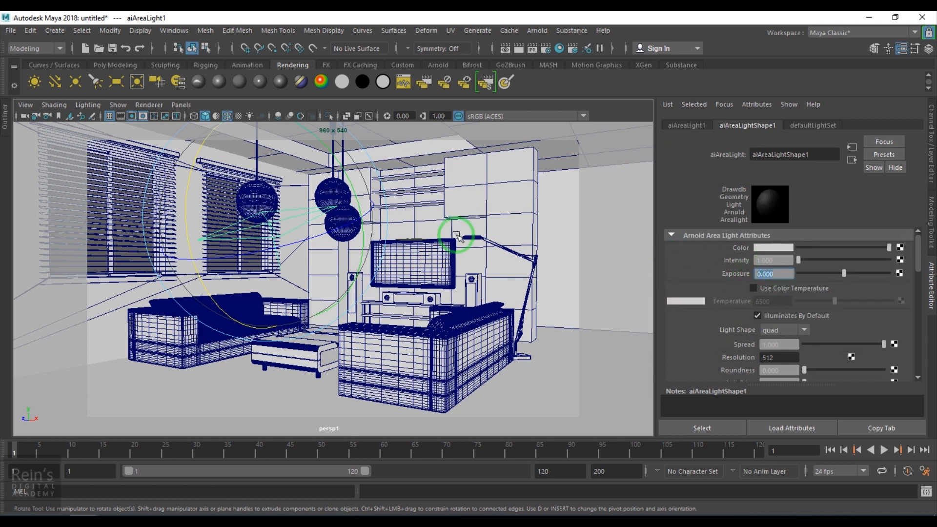
# Step: Reopen the Arnold RenderView and start rendering the scene
pyautogui.click(537, 31)
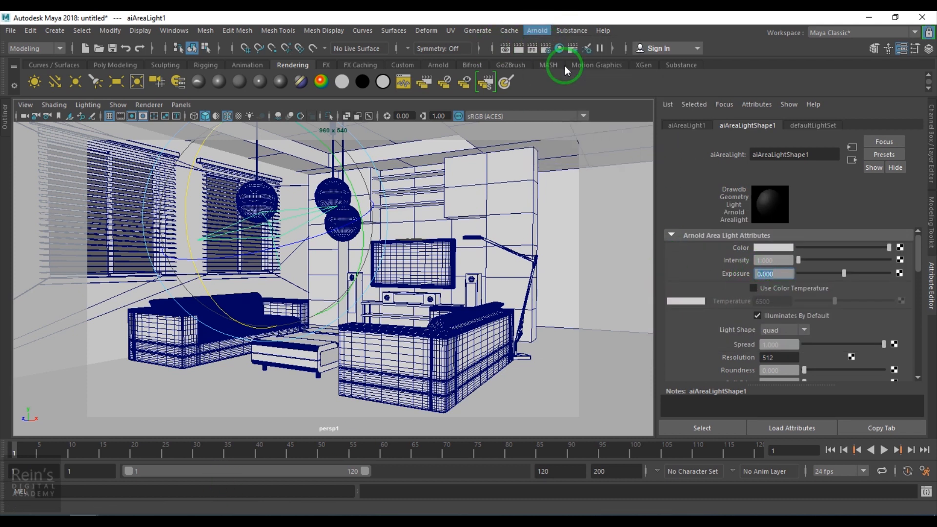
pyautogui.click(566, 64)
pyautogui.click(630, 133)
# Step: Tune the area light's Exposure by trying 10, 50 and 20, and settle on 15
pyautogui.moveTo(783, 274); pyautogui.dragTo(712, 272)
pyautogui.write('1')
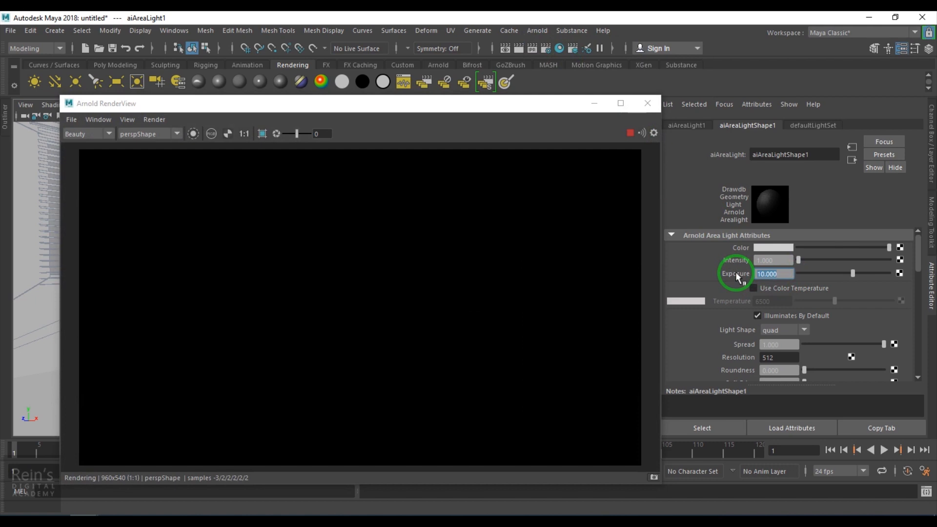
pyautogui.write('50')
pyautogui.press('Return')
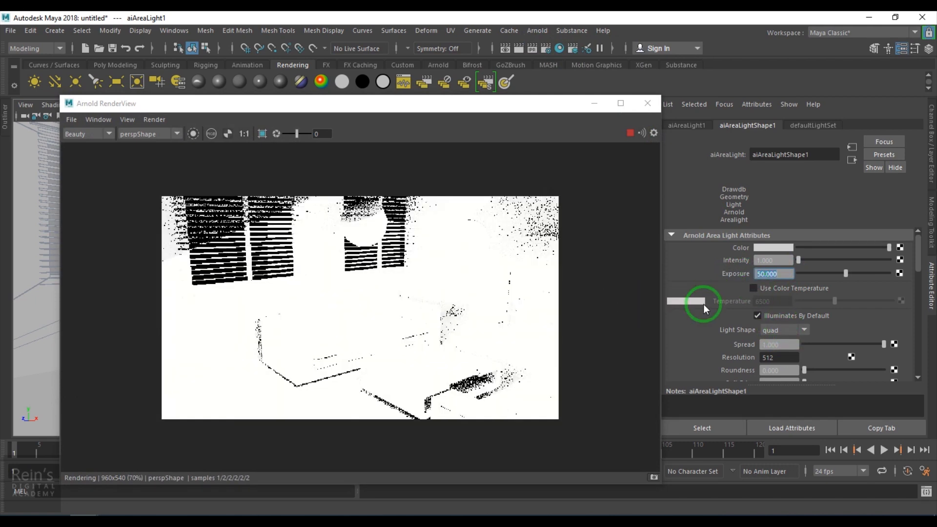
pyautogui.write('20')
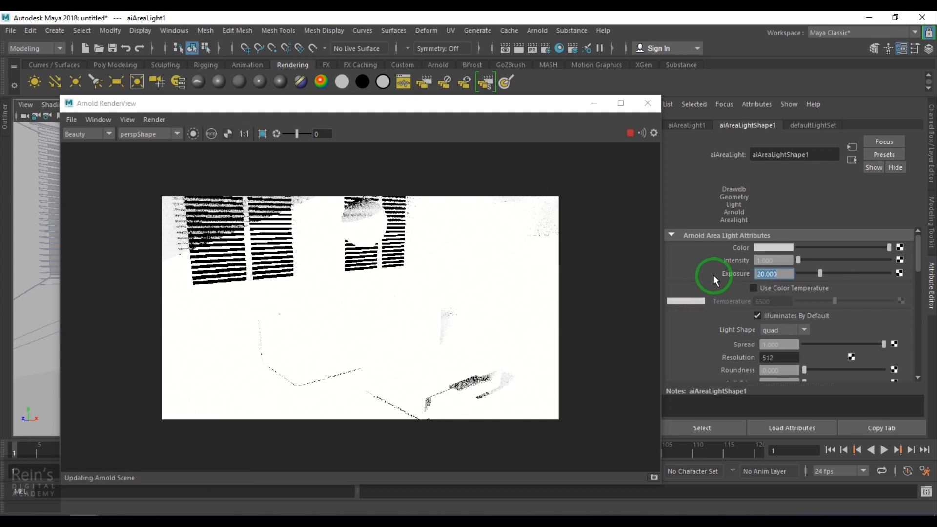
pyautogui.press('Return')
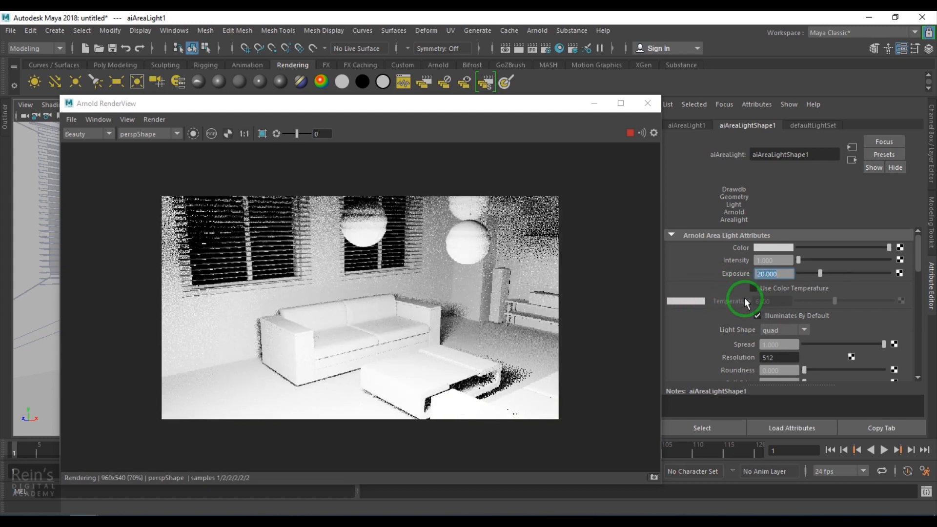
pyautogui.write('15')
pyautogui.press('Return')
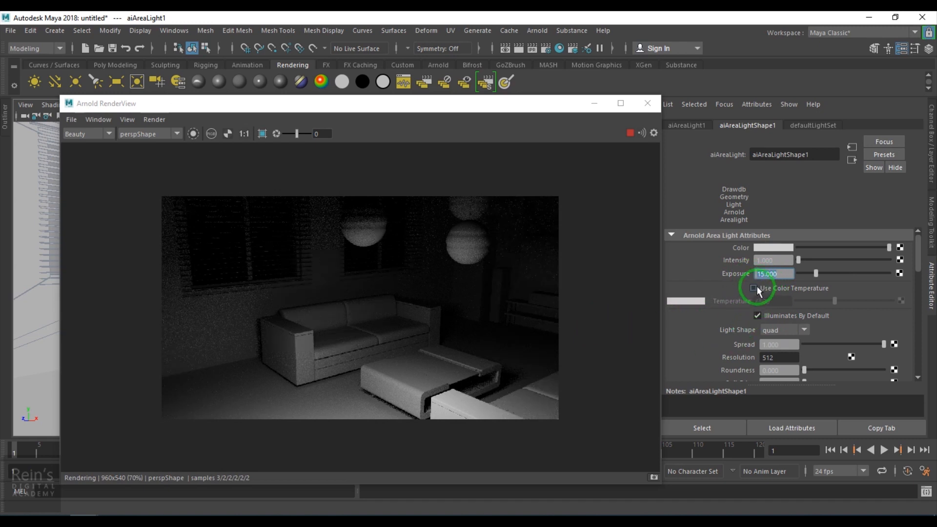
# Step: Tint the area light orange by increasing its color's saturation, and raise the color's brightness to the maximum
pyautogui.click(768, 248)
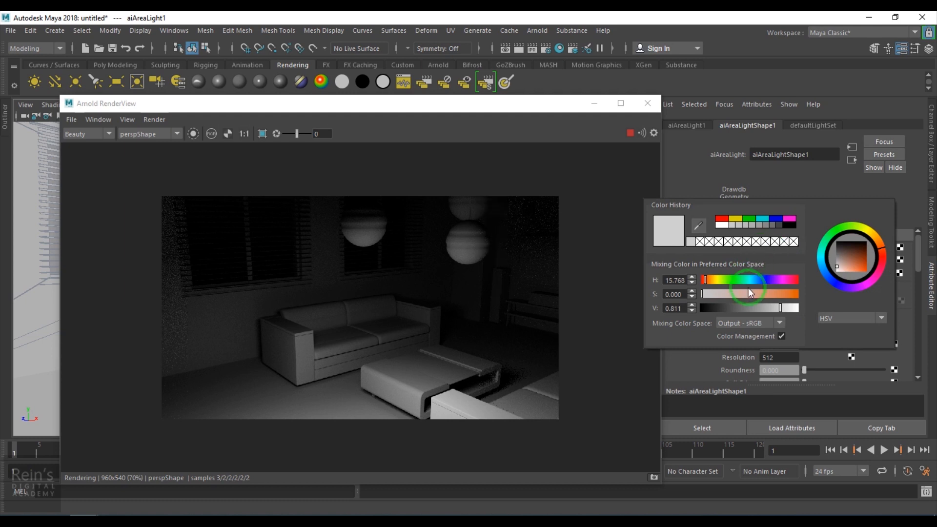
pyautogui.moveTo(749, 292); pyautogui.dragTo(777, 293)
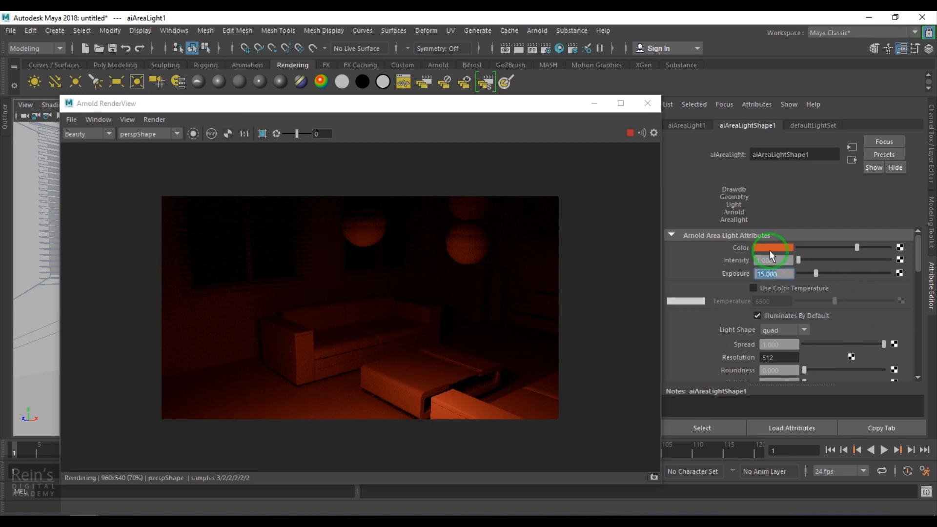
pyautogui.moveTo(801, 242); pyautogui.dragTo(898, 254)
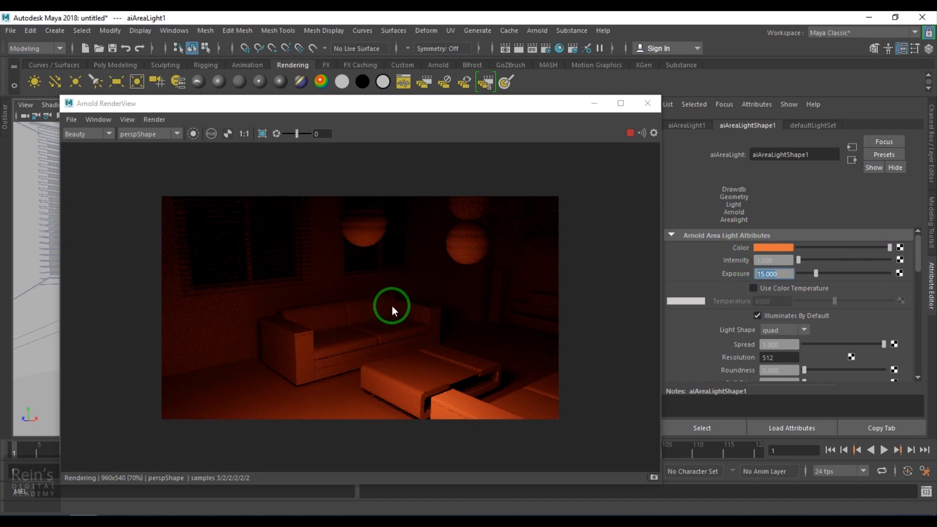
# Step: Try a darker orange and a Grid texture on the area light's color, restoring full brightness and disconnecting the texture
pyautogui.click(883, 246)
pyautogui.moveTo(855, 247); pyautogui.dragTo(848, 247)
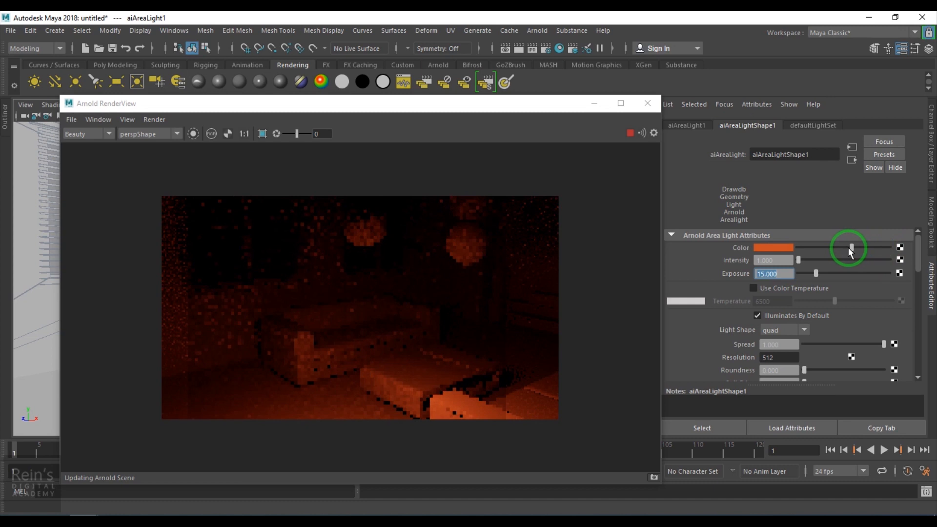
pyautogui.moveTo(848, 248); pyautogui.dragTo(888, 247)
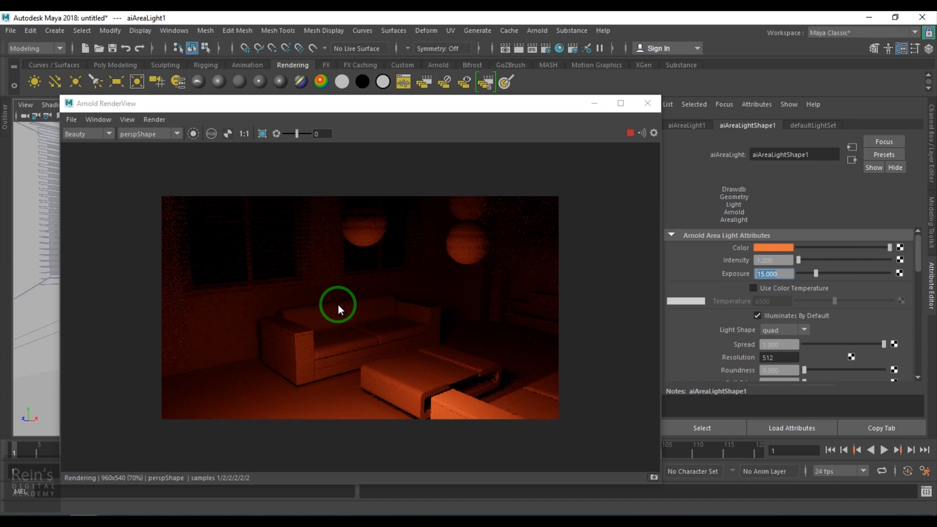
pyautogui.click(900, 249)
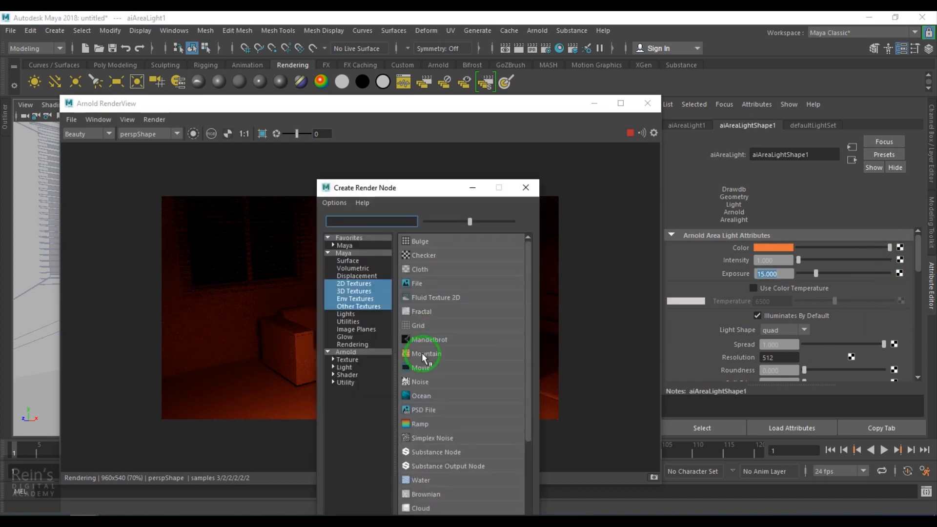
pyautogui.click(530, 185)
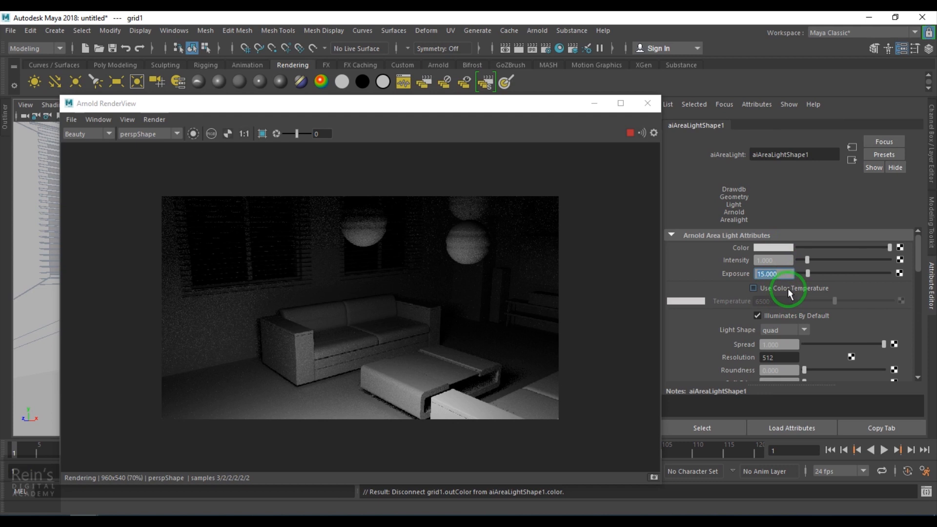
# Step: Enable Use Color Temperature on the area light and set its Temperature to 1000
pyautogui.click(786, 287)
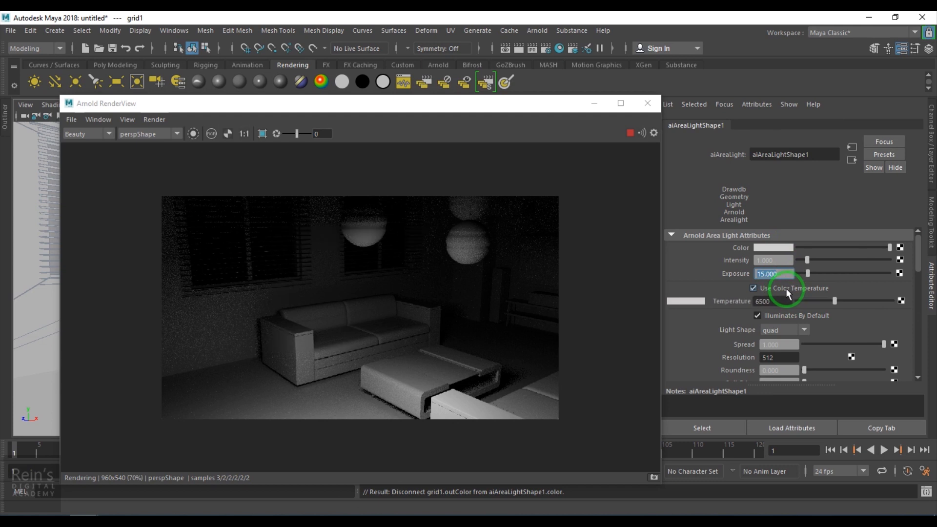
pyautogui.moveTo(777, 301); pyautogui.dragTo(750, 303)
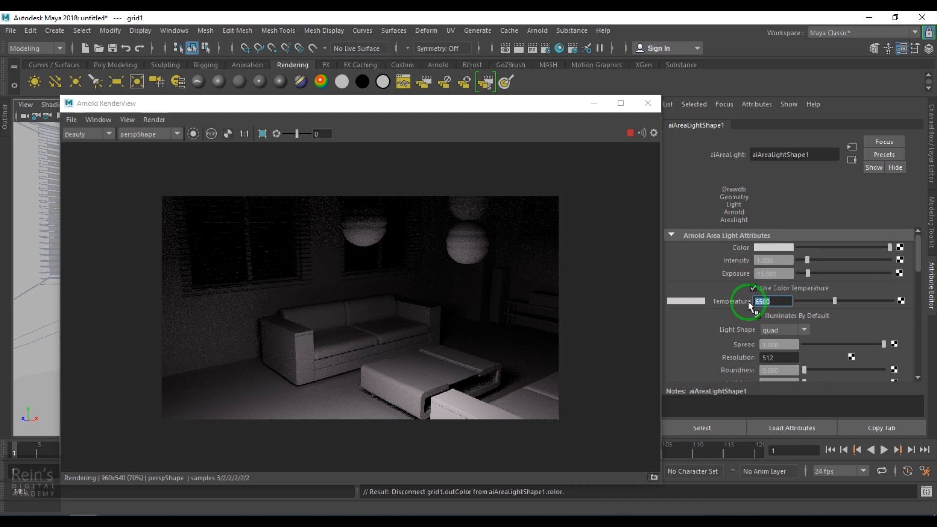
pyautogui.write('1000')
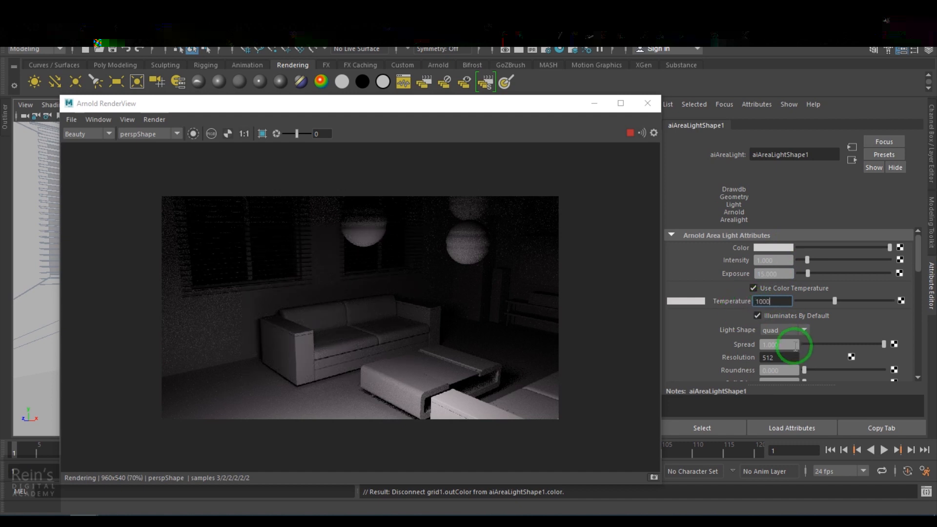